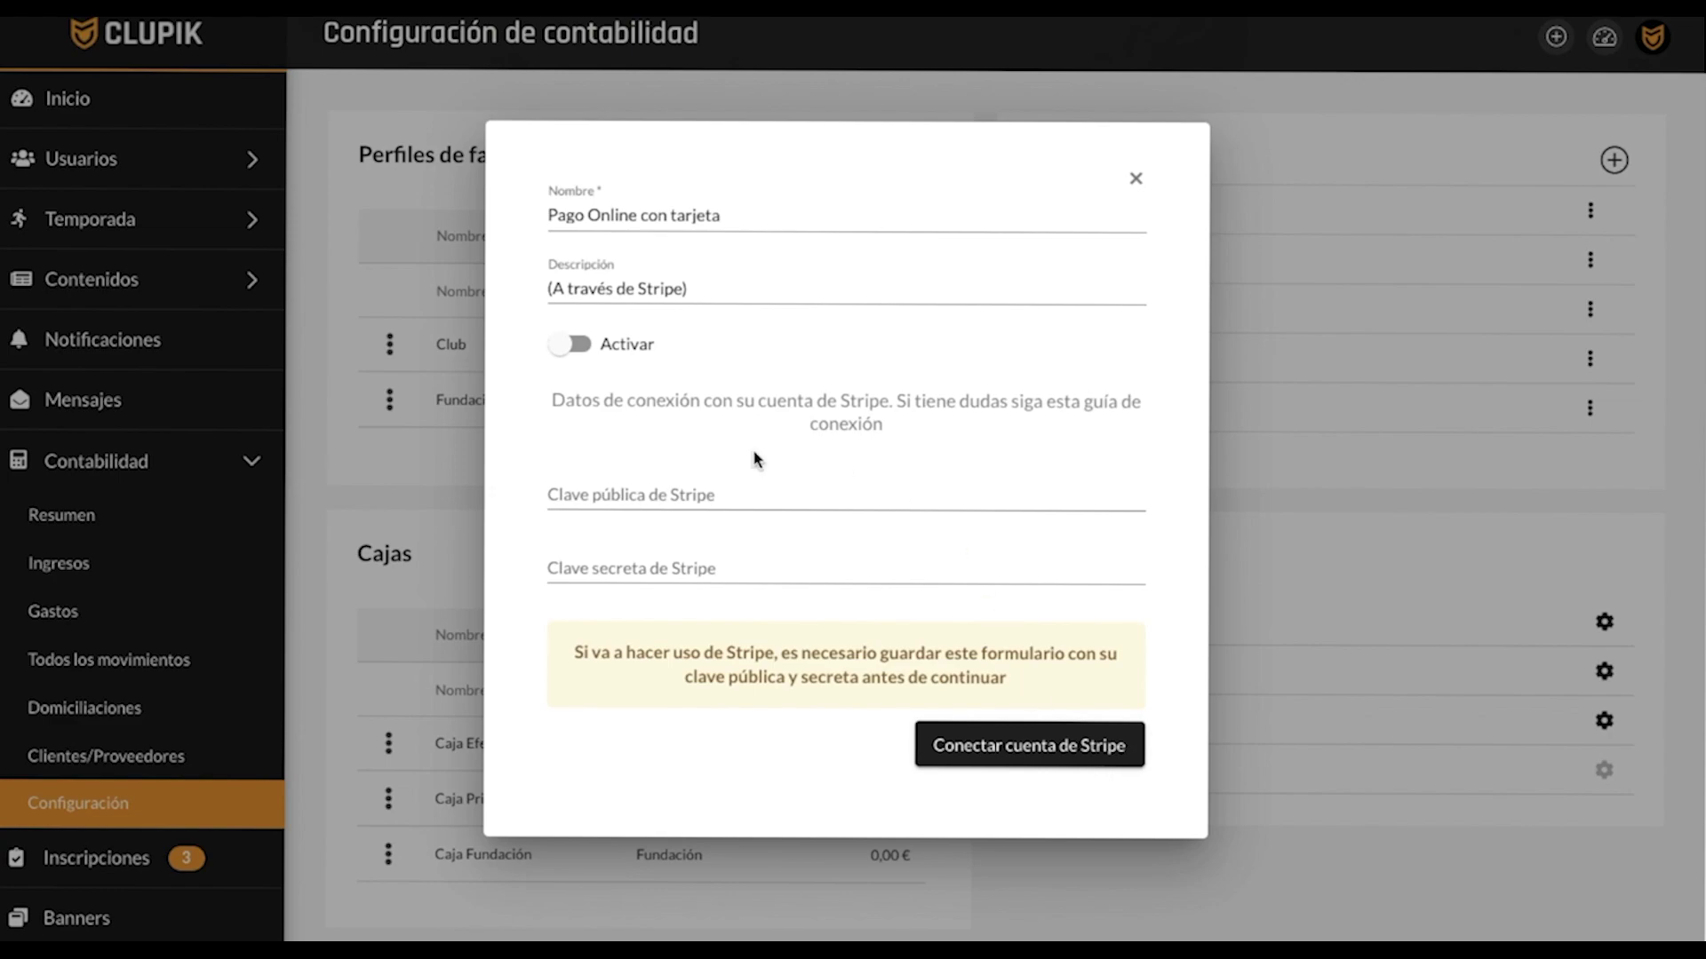
pyautogui.click(672, 496)
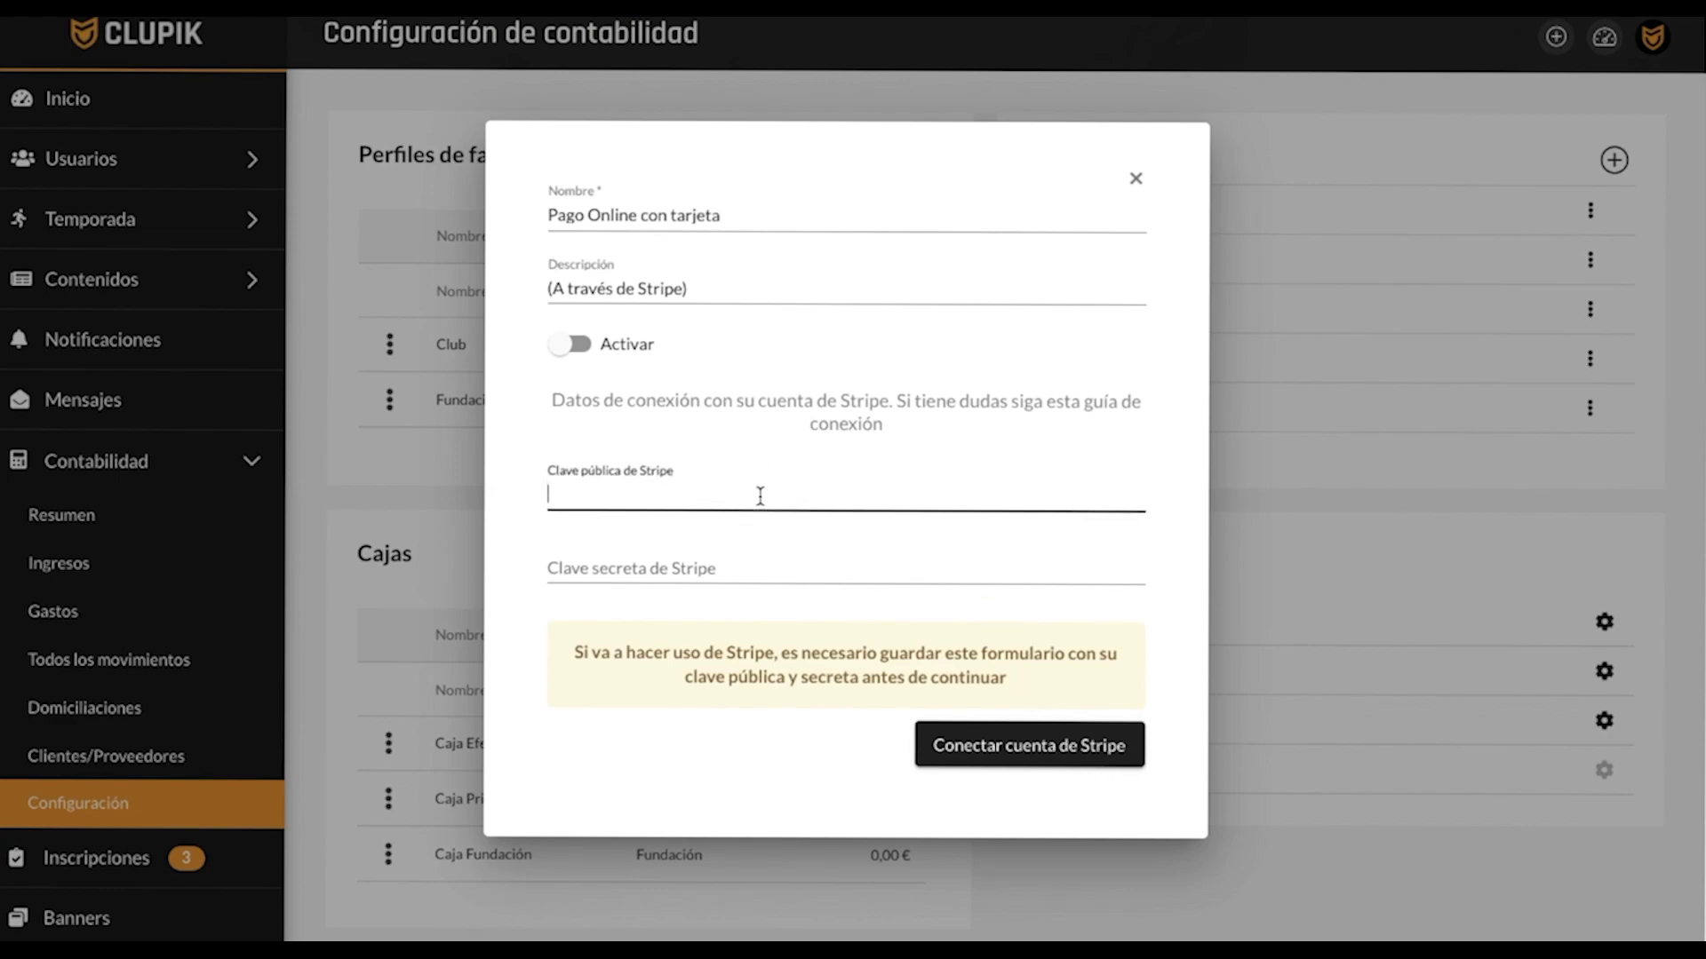
pyautogui.click(772, 461)
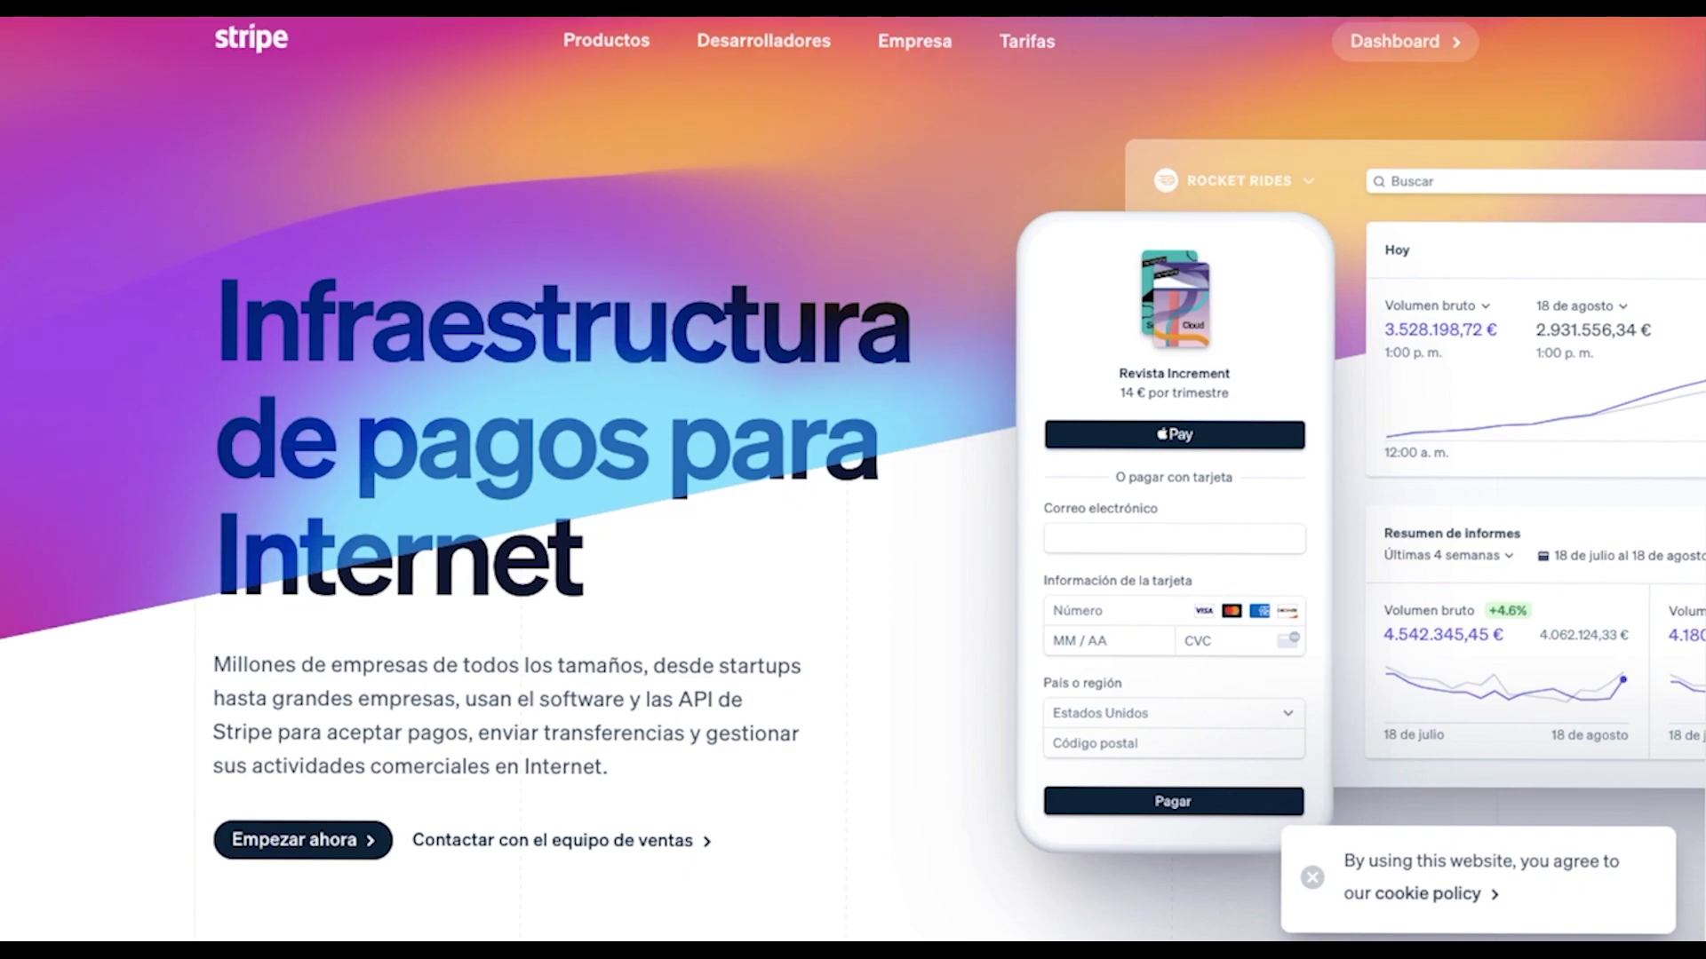
# - Switch to Stripe and review the account activation entry in the dashboard's getting-started list
pyautogui.moveTo(701, 56)
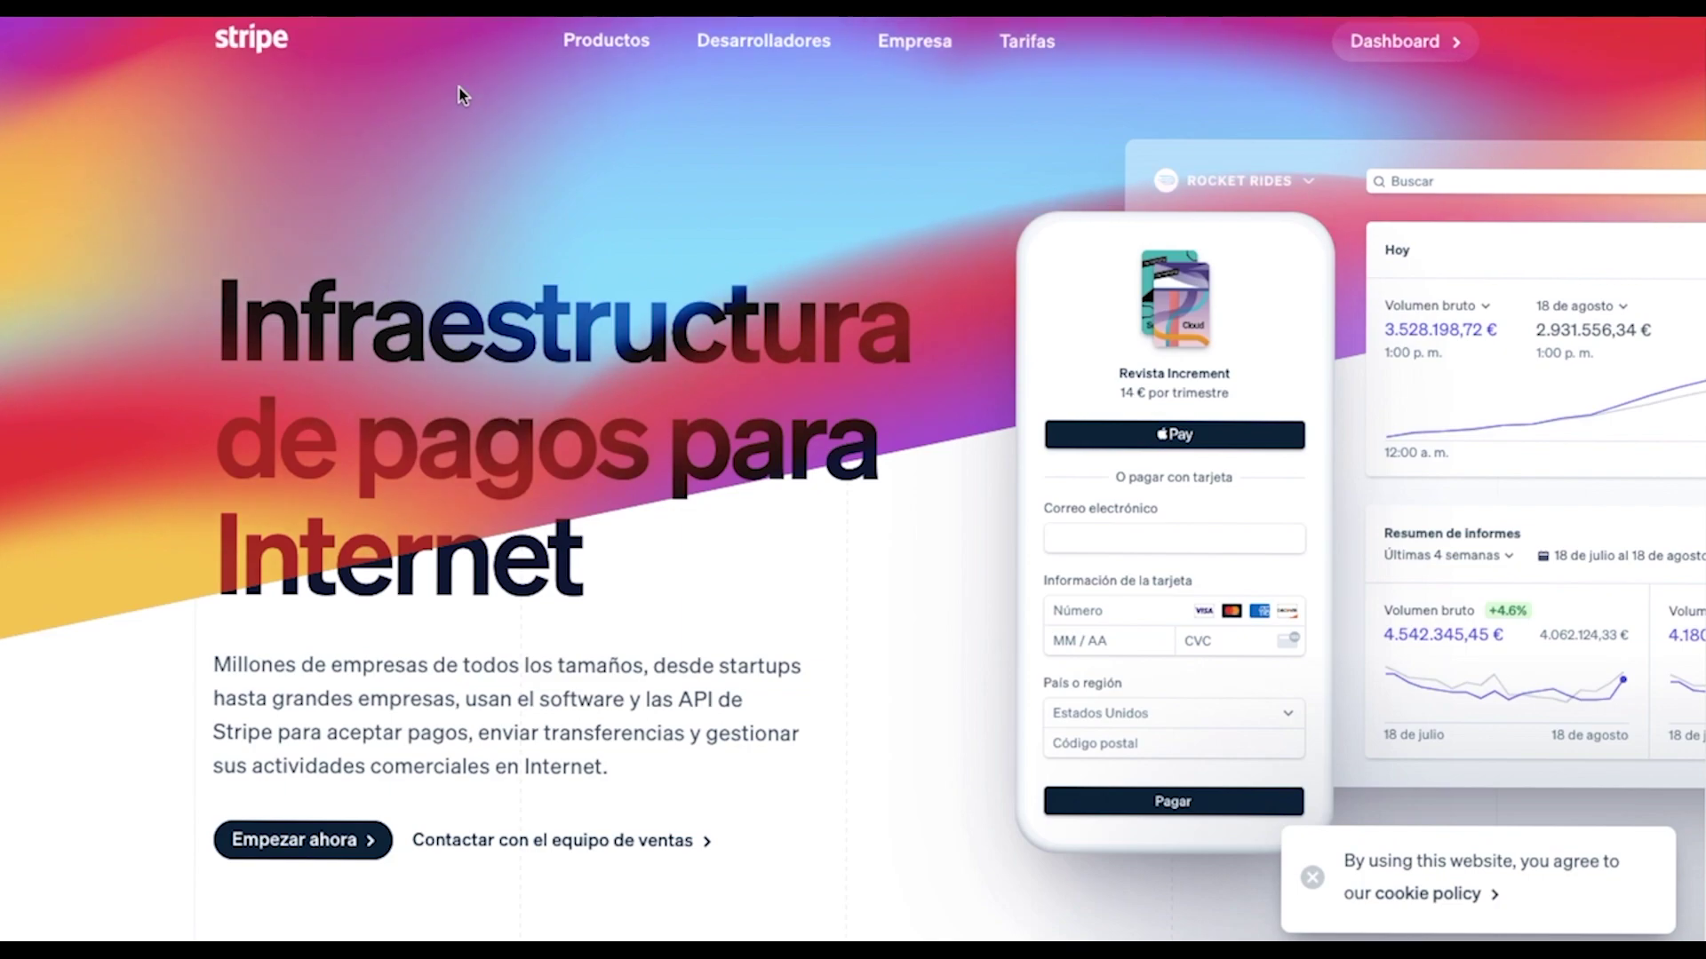
pyautogui.moveTo(607, 40)
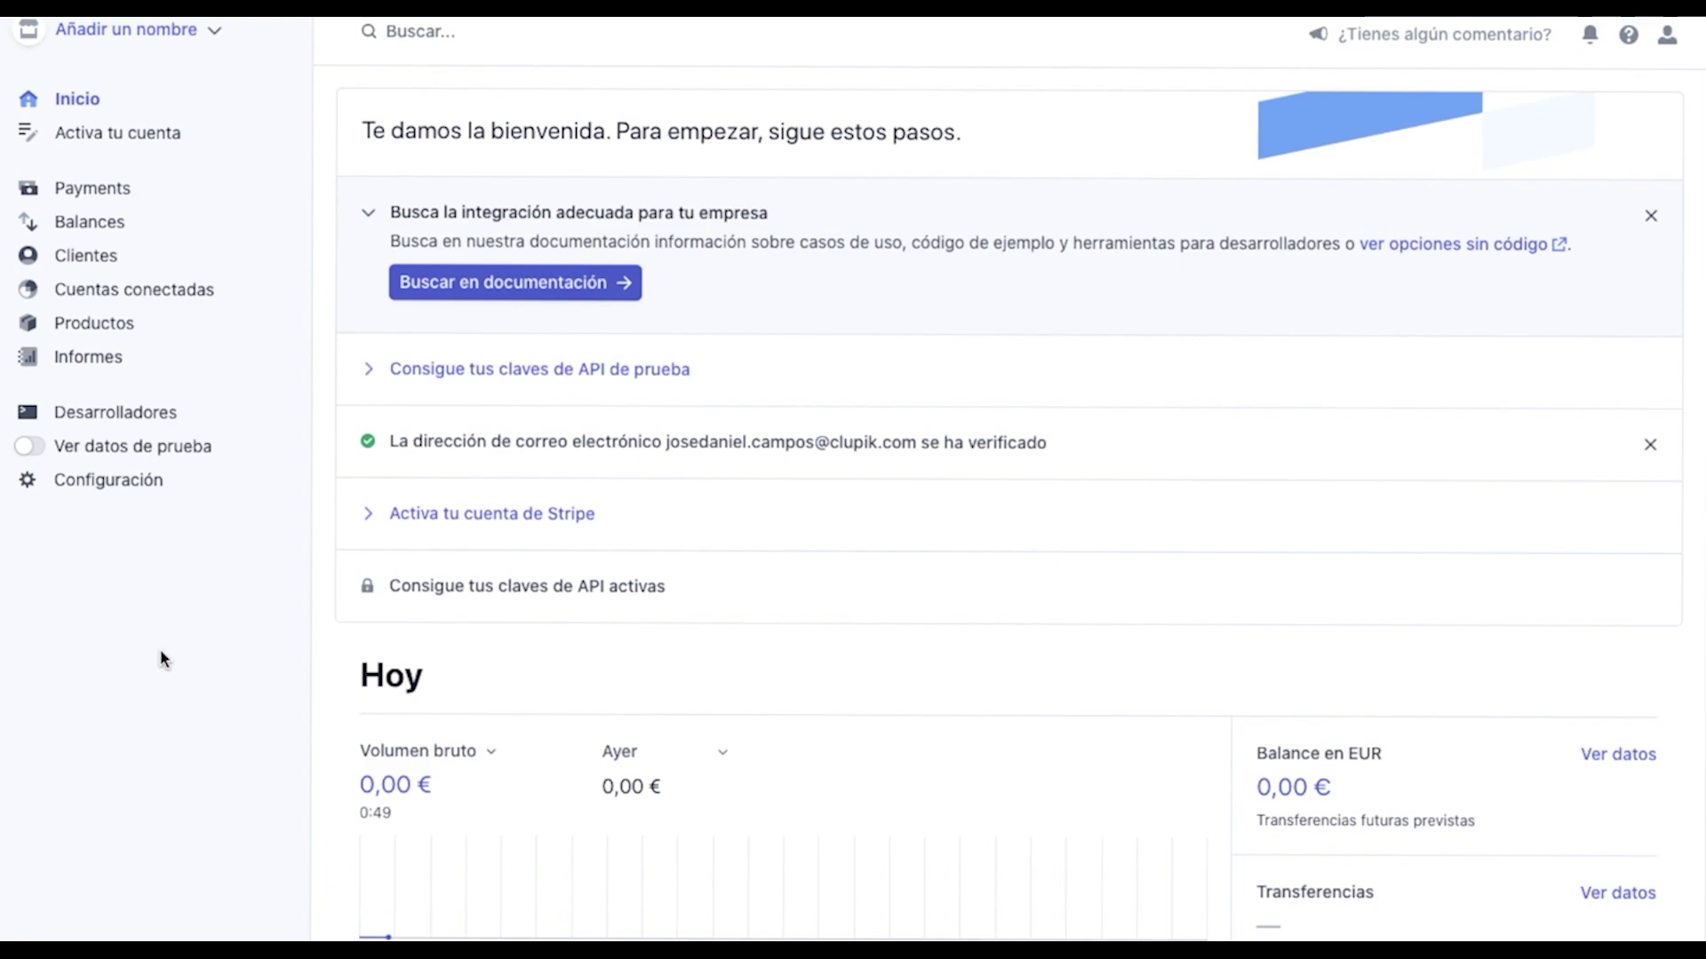
pyautogui.click(451, 524)
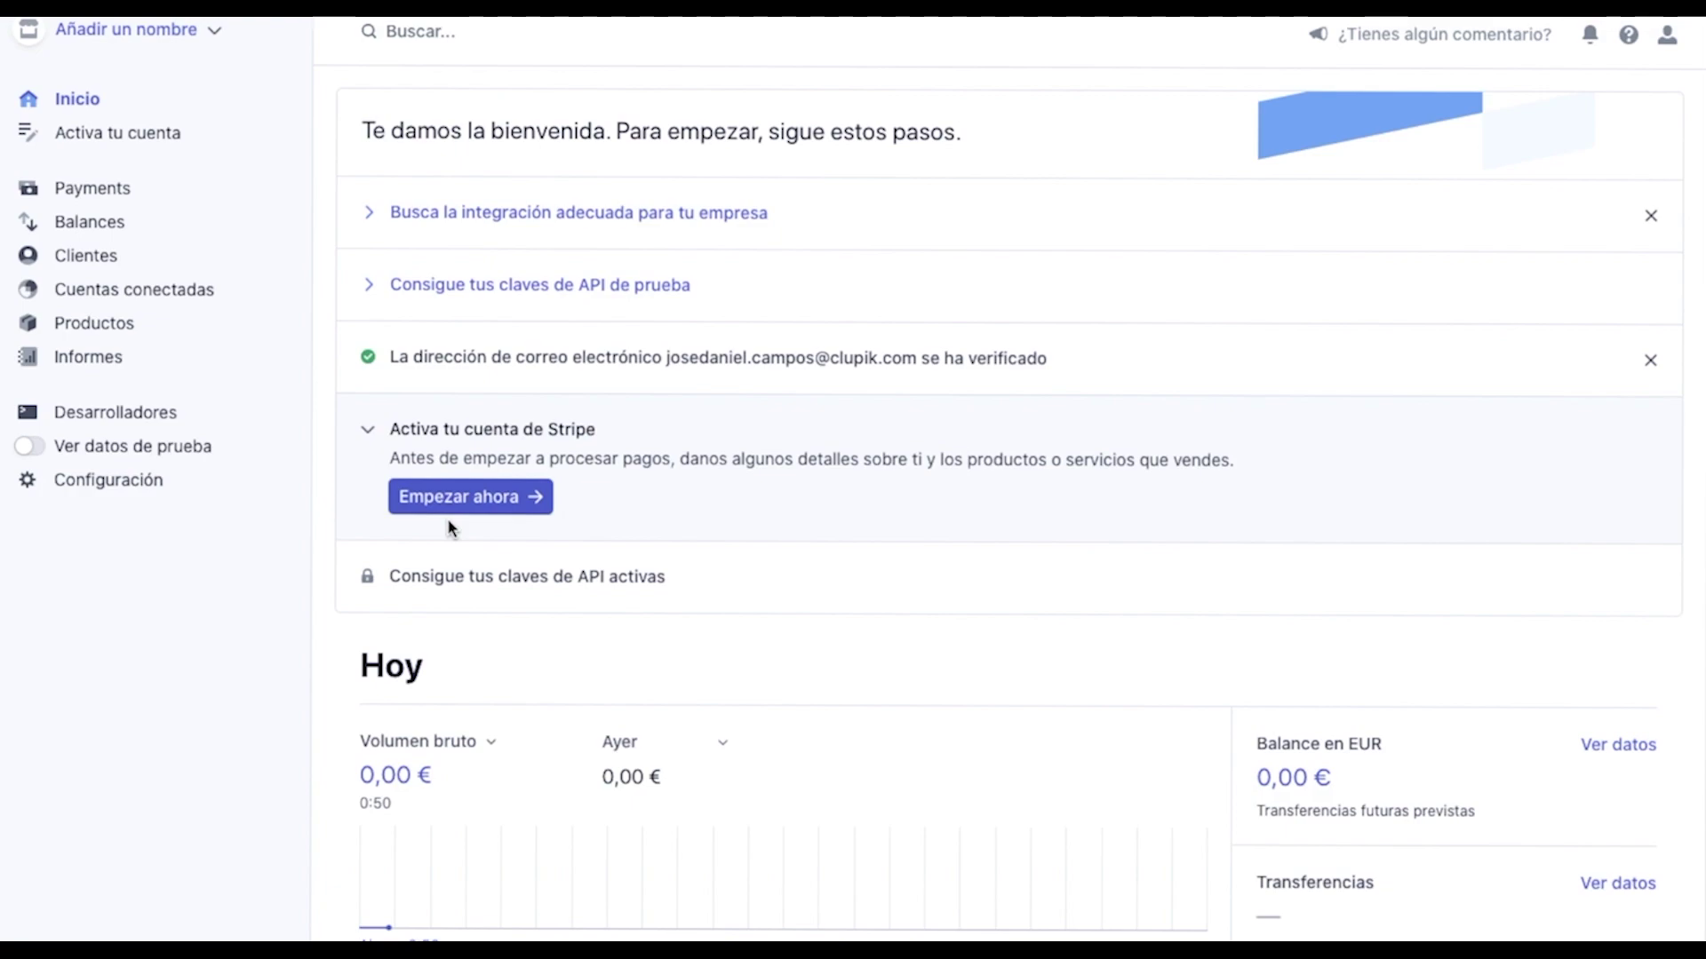
pyautogui.click(371, 440)
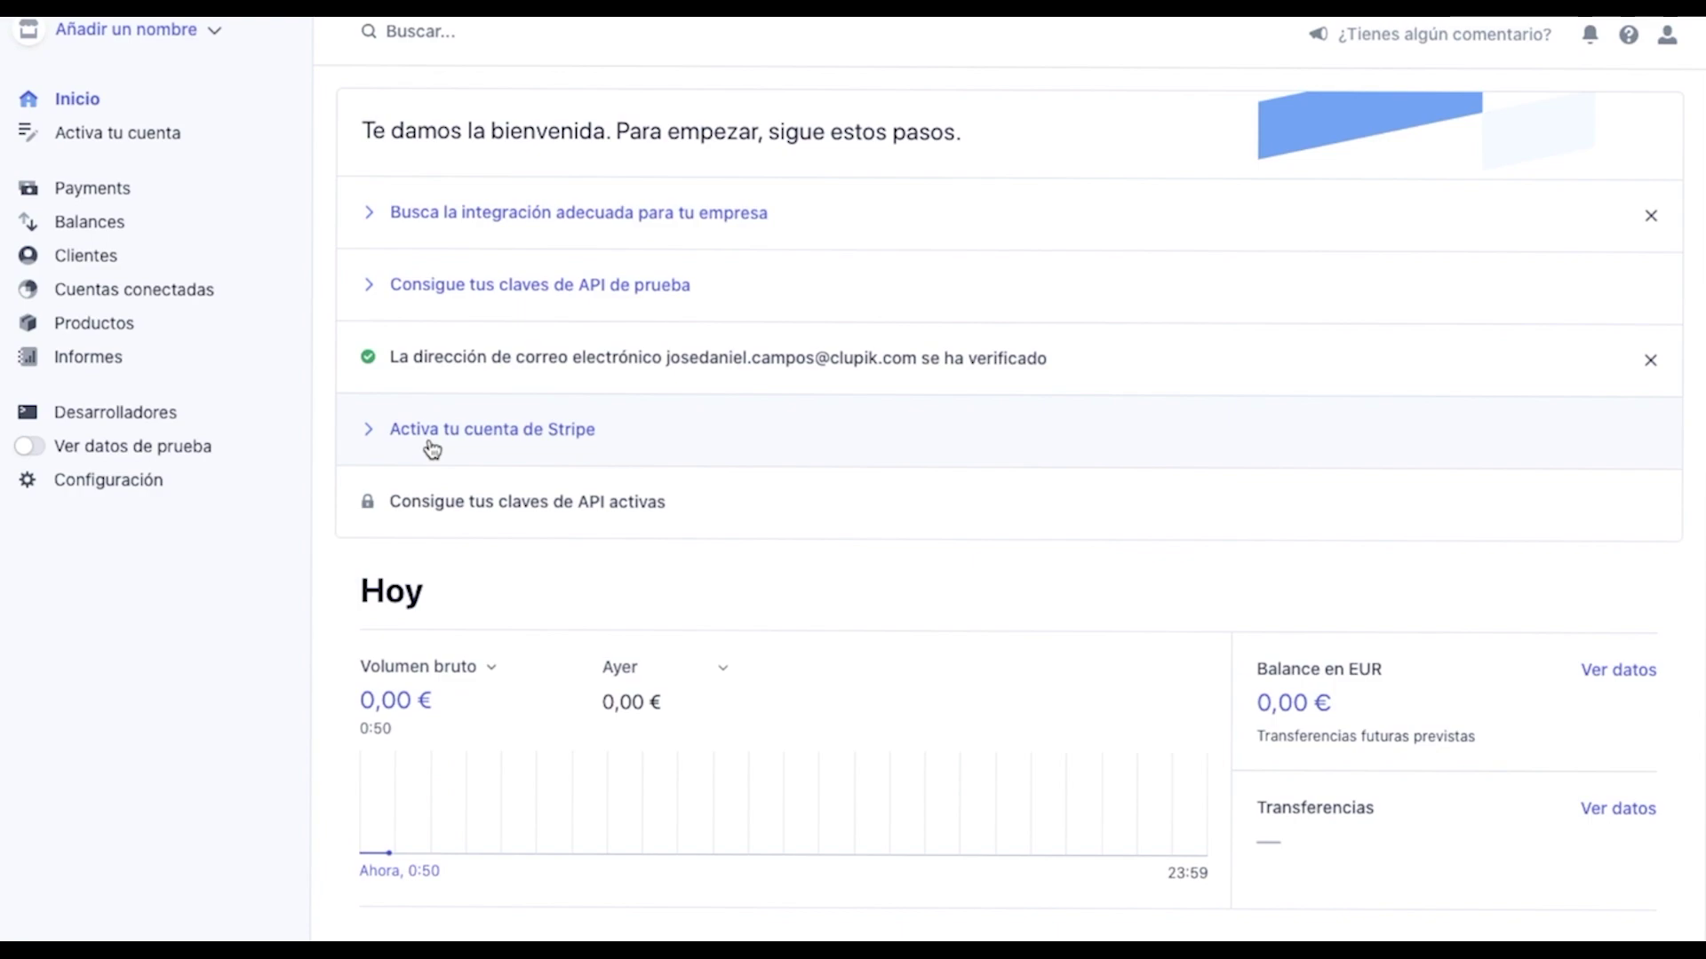
# - Open the developers' API keys in Stripe and show the test data keys
pyautogui.click(152, 415)
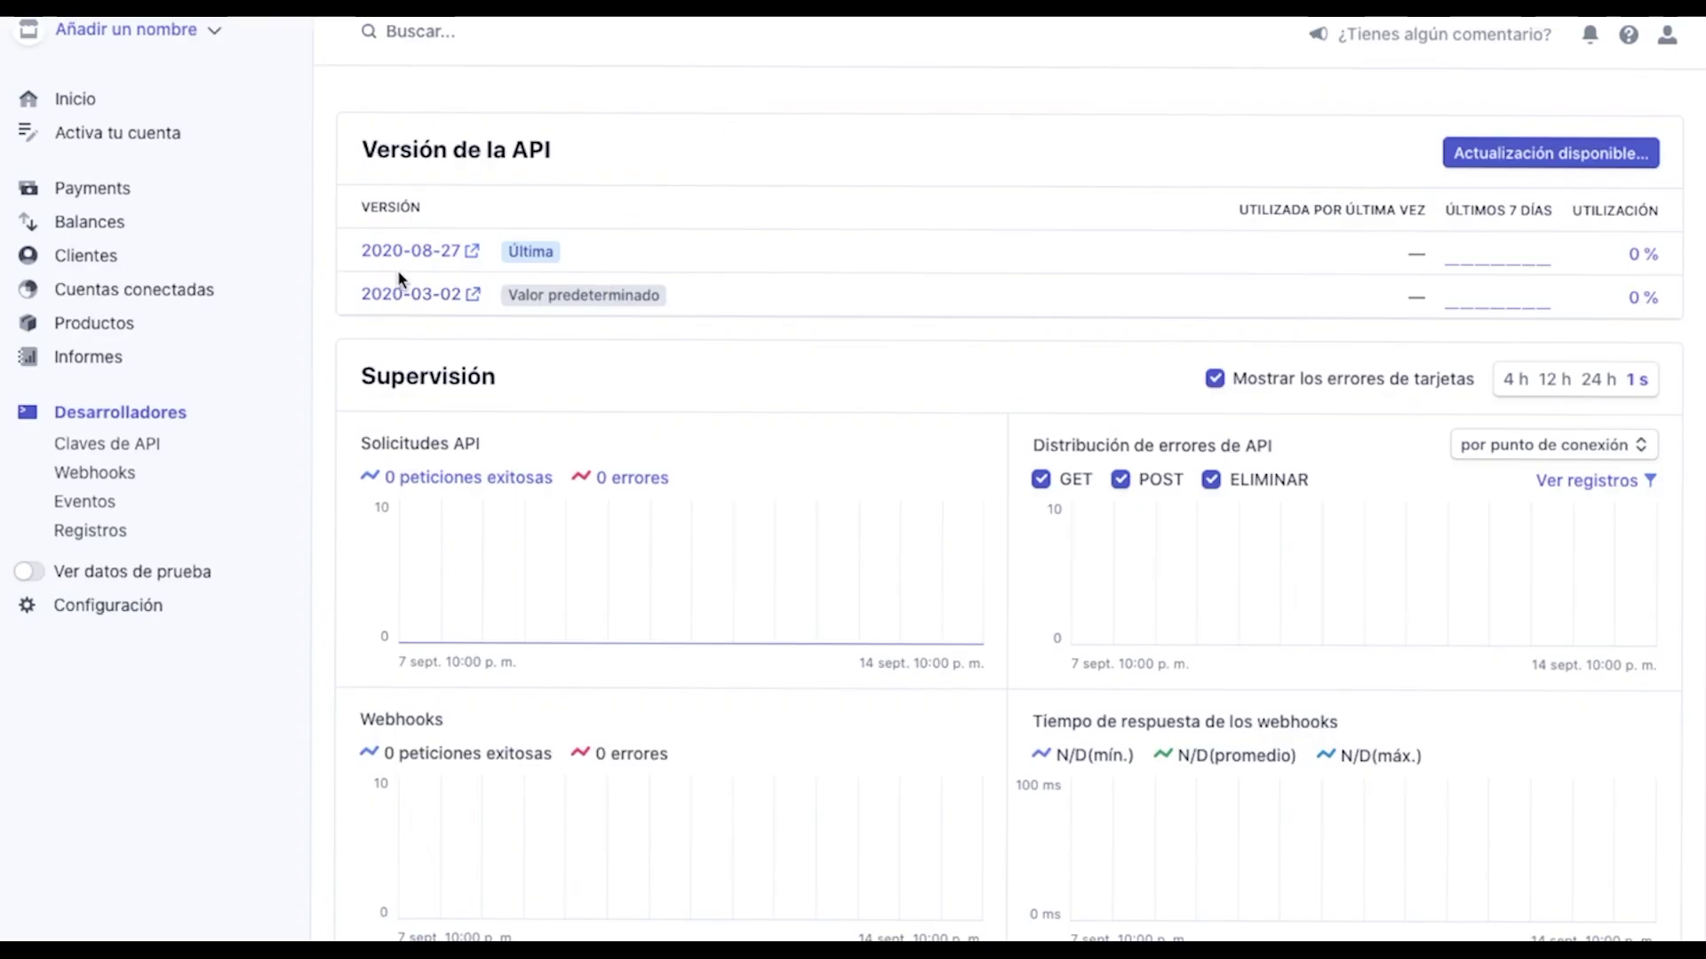
pyautogui.click(135, 450)
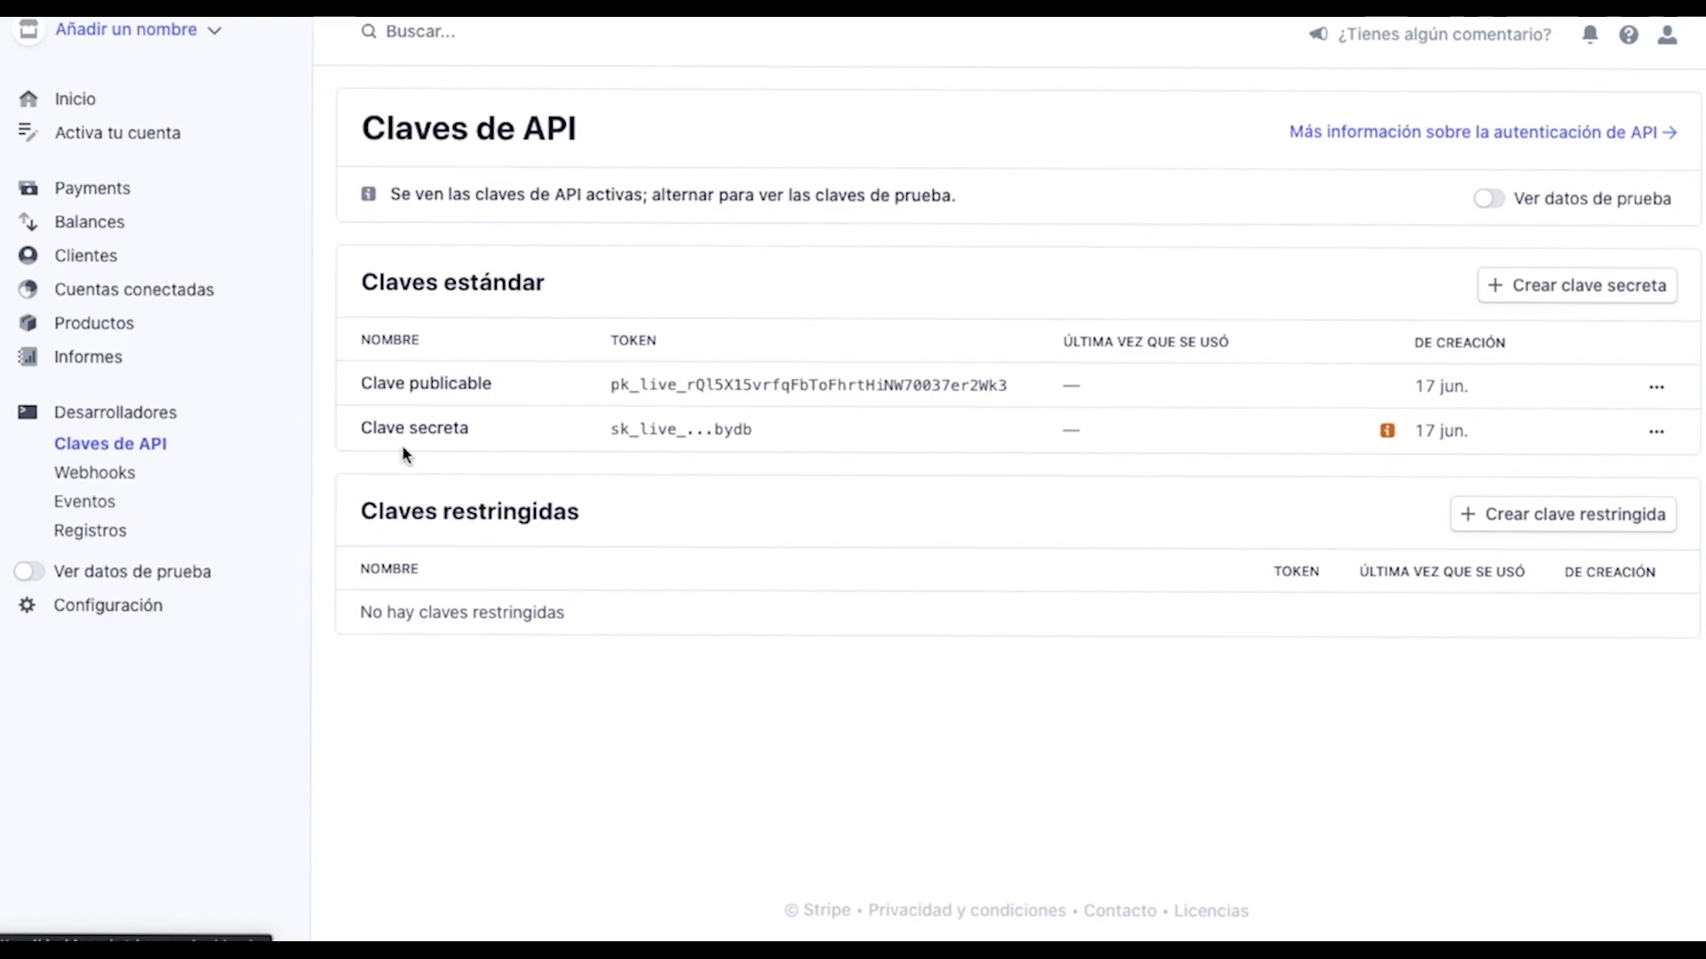
pyautogui.click(29, 572)
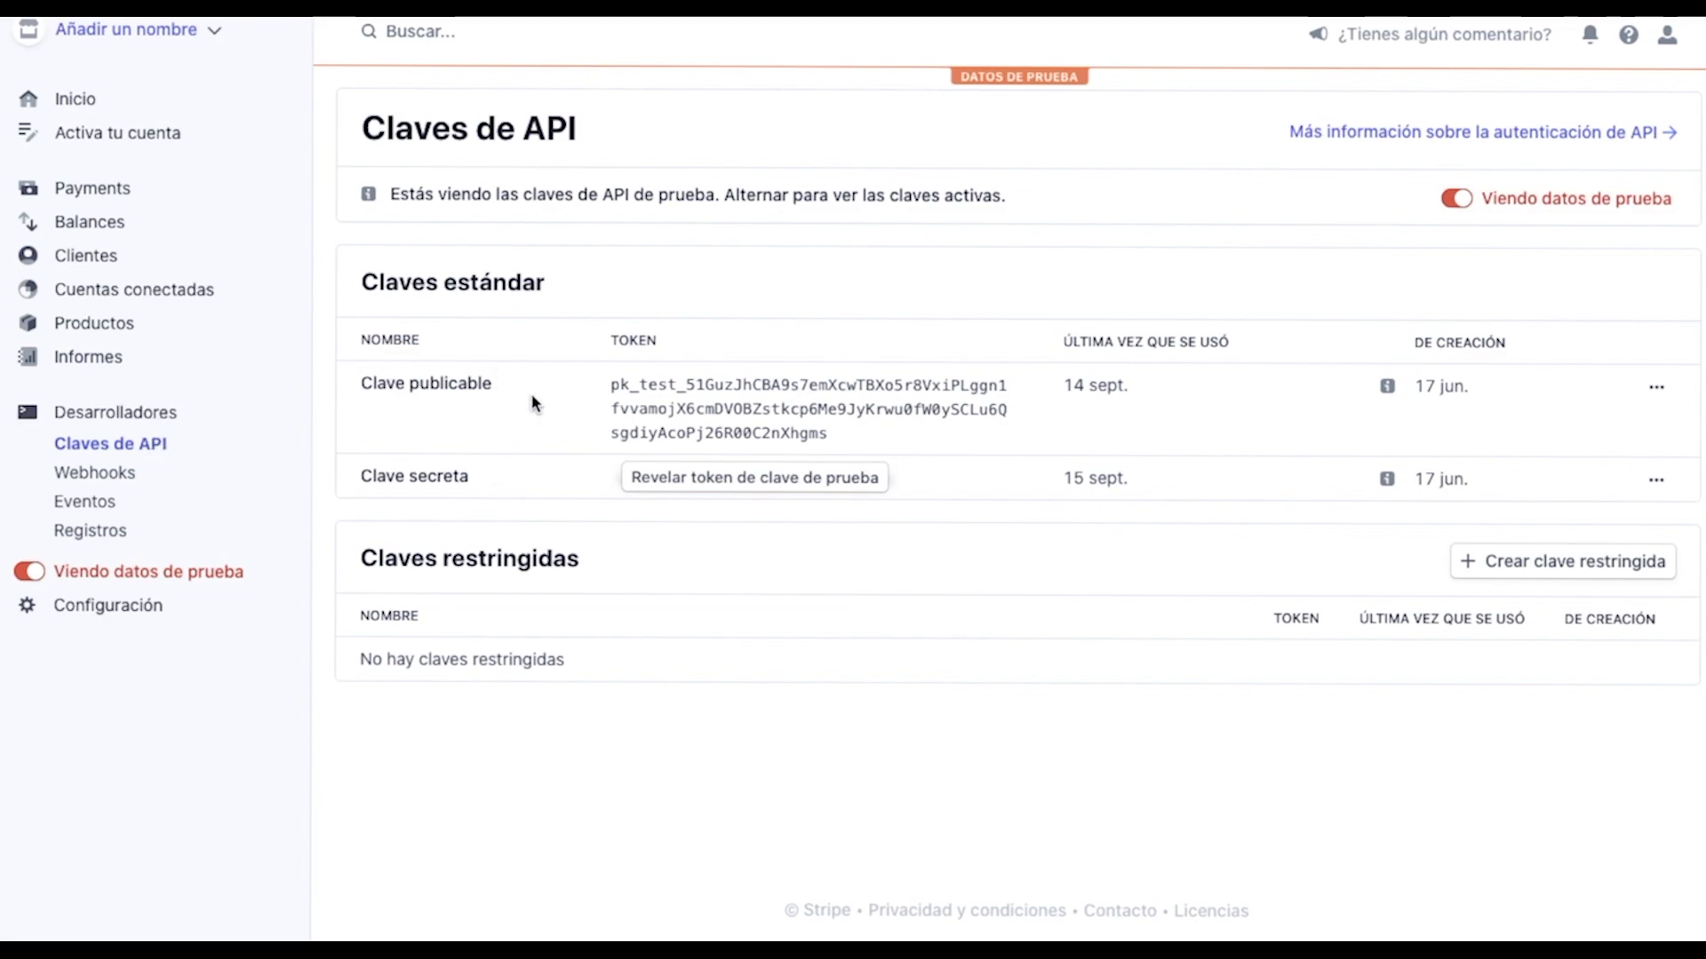
# - Copy the publishable test key from Stripe and paste it as the Stripe public key in Clupik's online card payment method
pyautogui.click(678, 395)
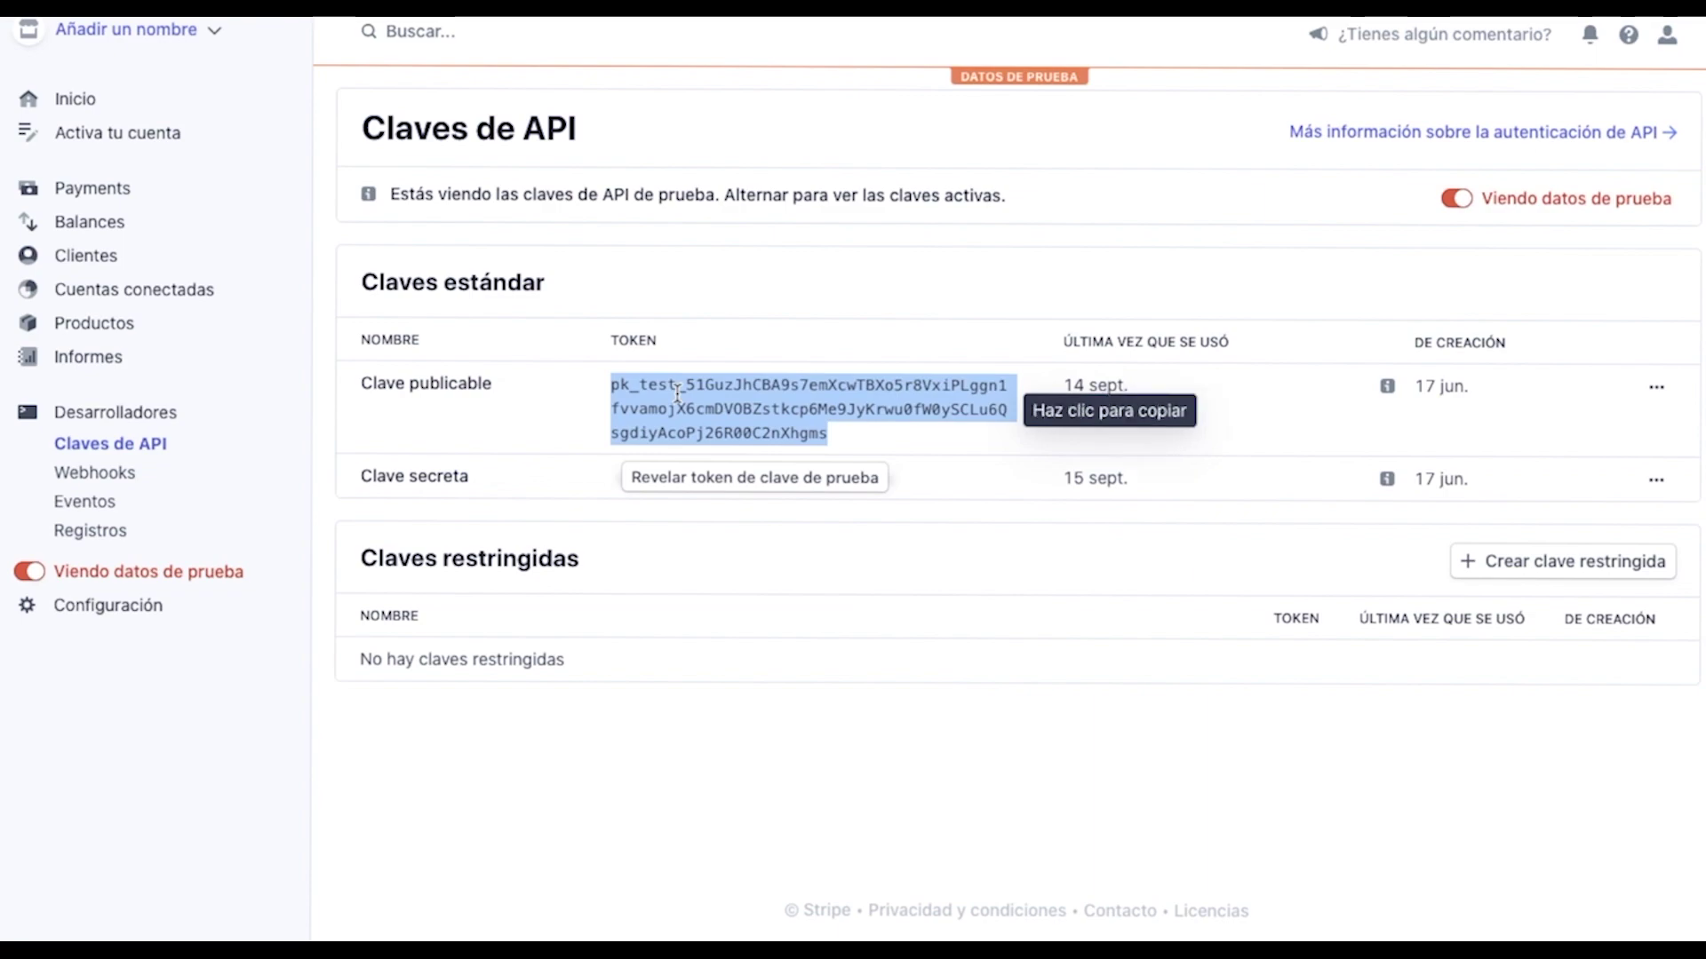
pyautogui.rightClick(678, 395)
pyautogui.click(709, 444)
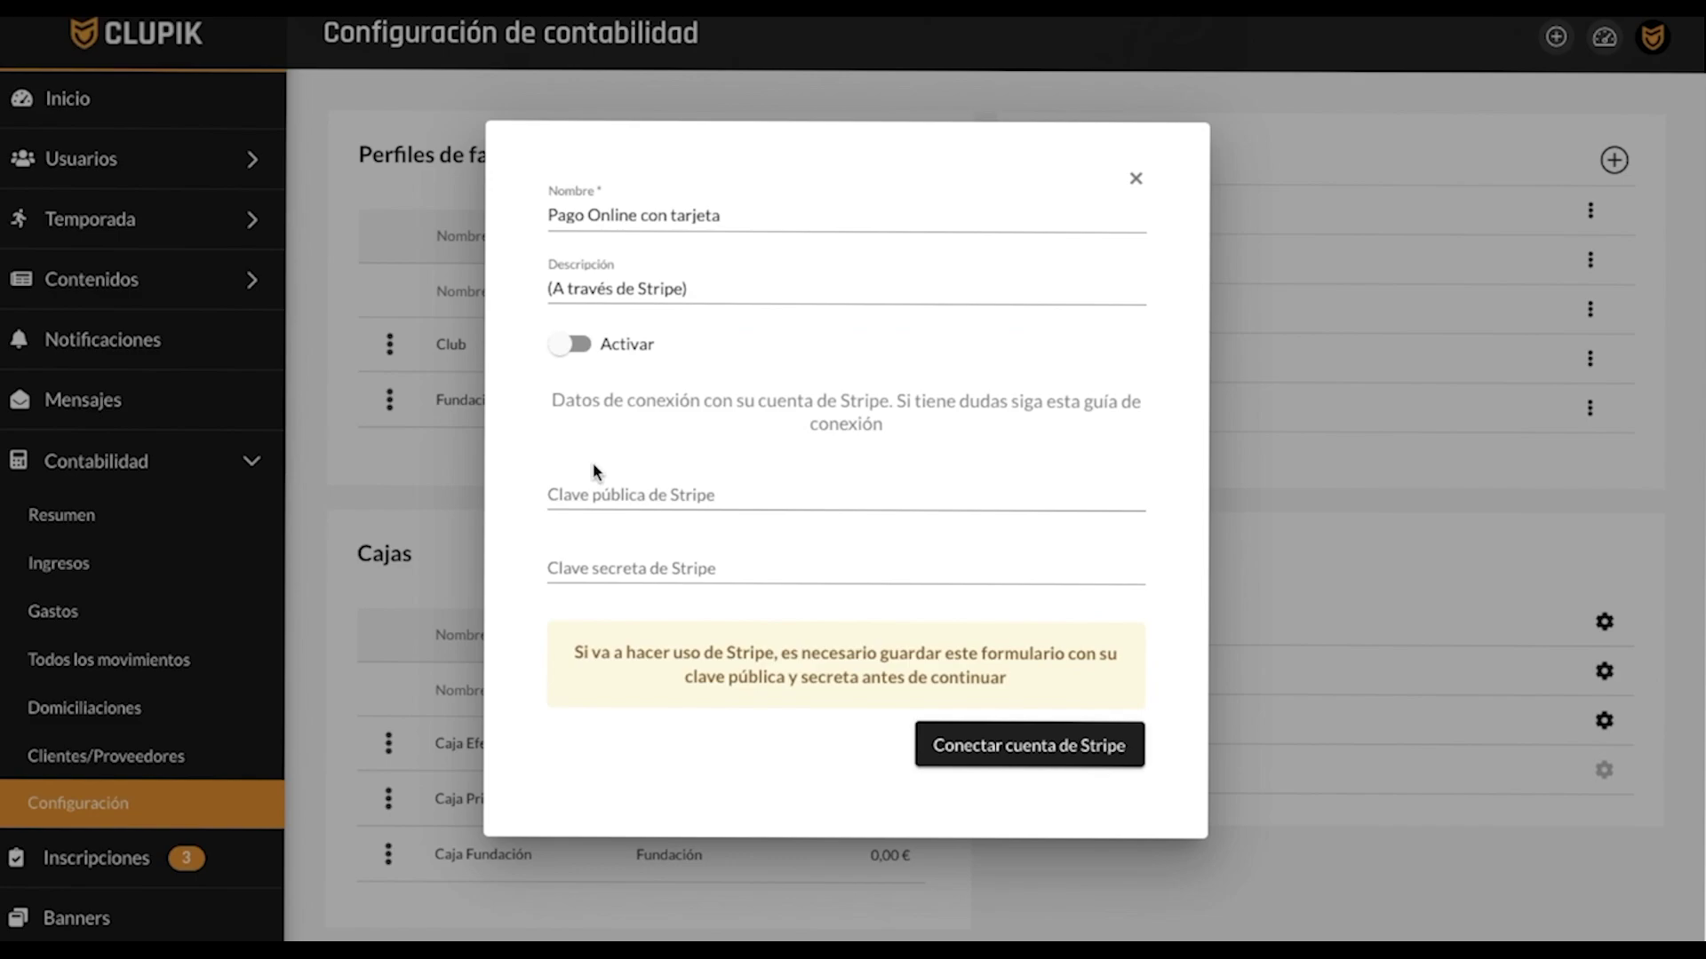
pyautogui.click(575, 492)
pyautogui.rightClick(576, 491)
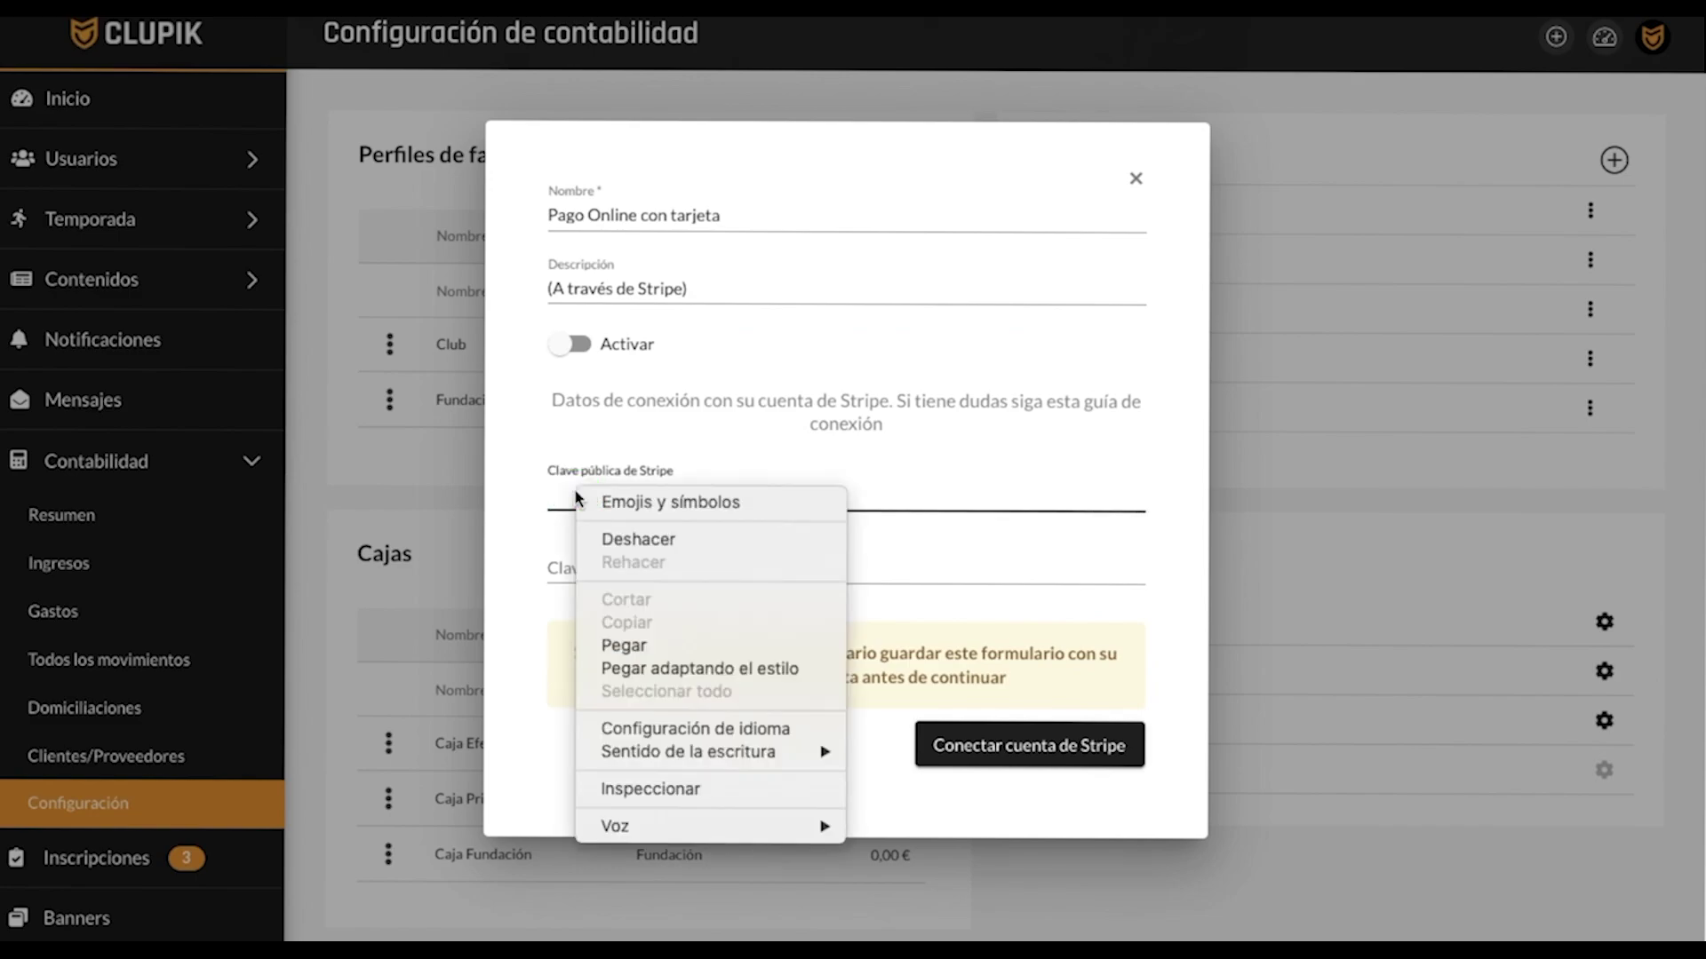
pyautogui.click(619, 647)
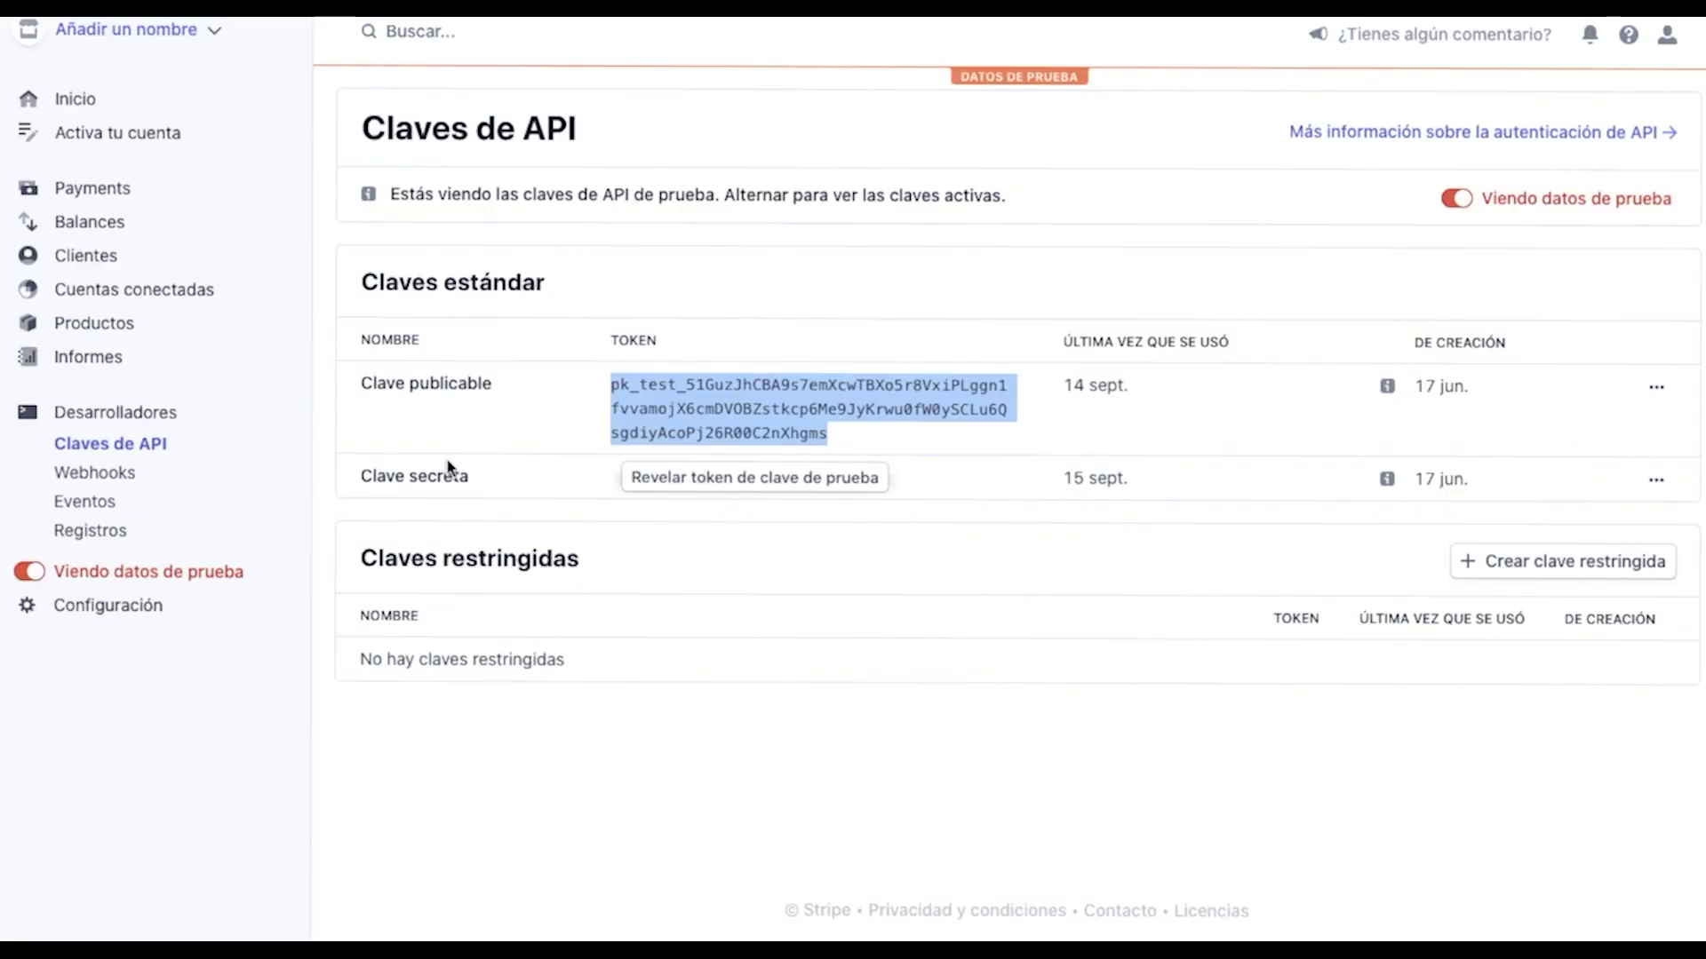
# - Reveal and copy the secret test key in Stripe, and paste it as the Stripe secret key in Clupik's payment method
pyautogui.click(713, 484)
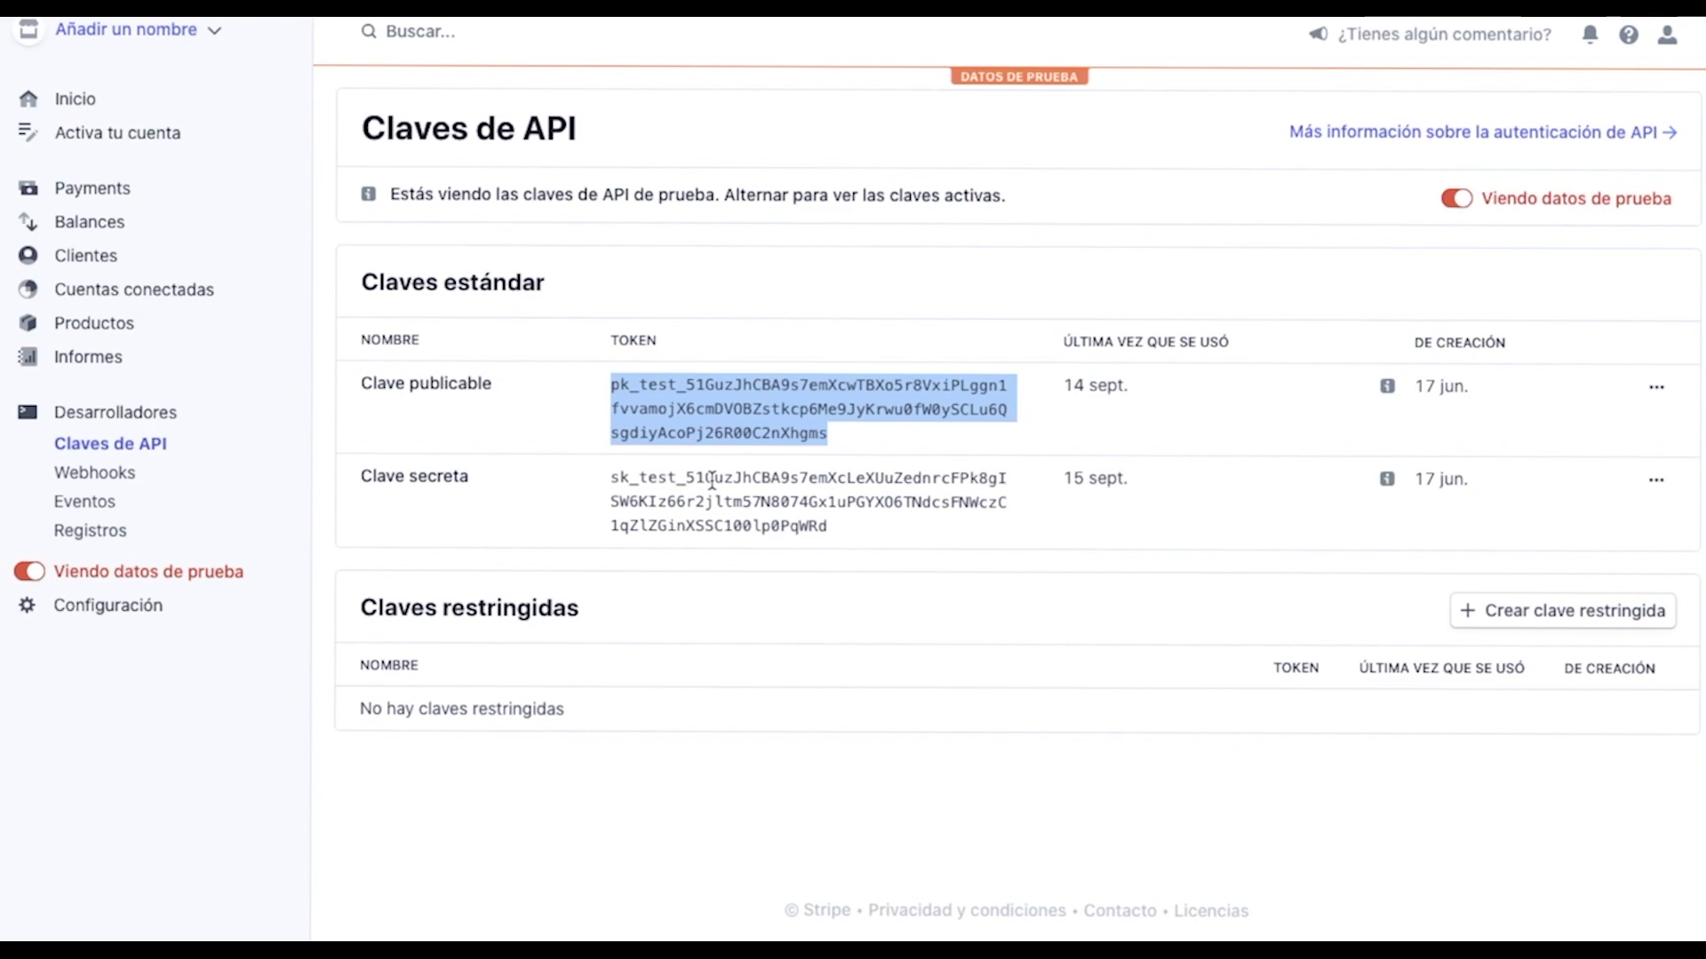
pyautogui.click(712, 481)
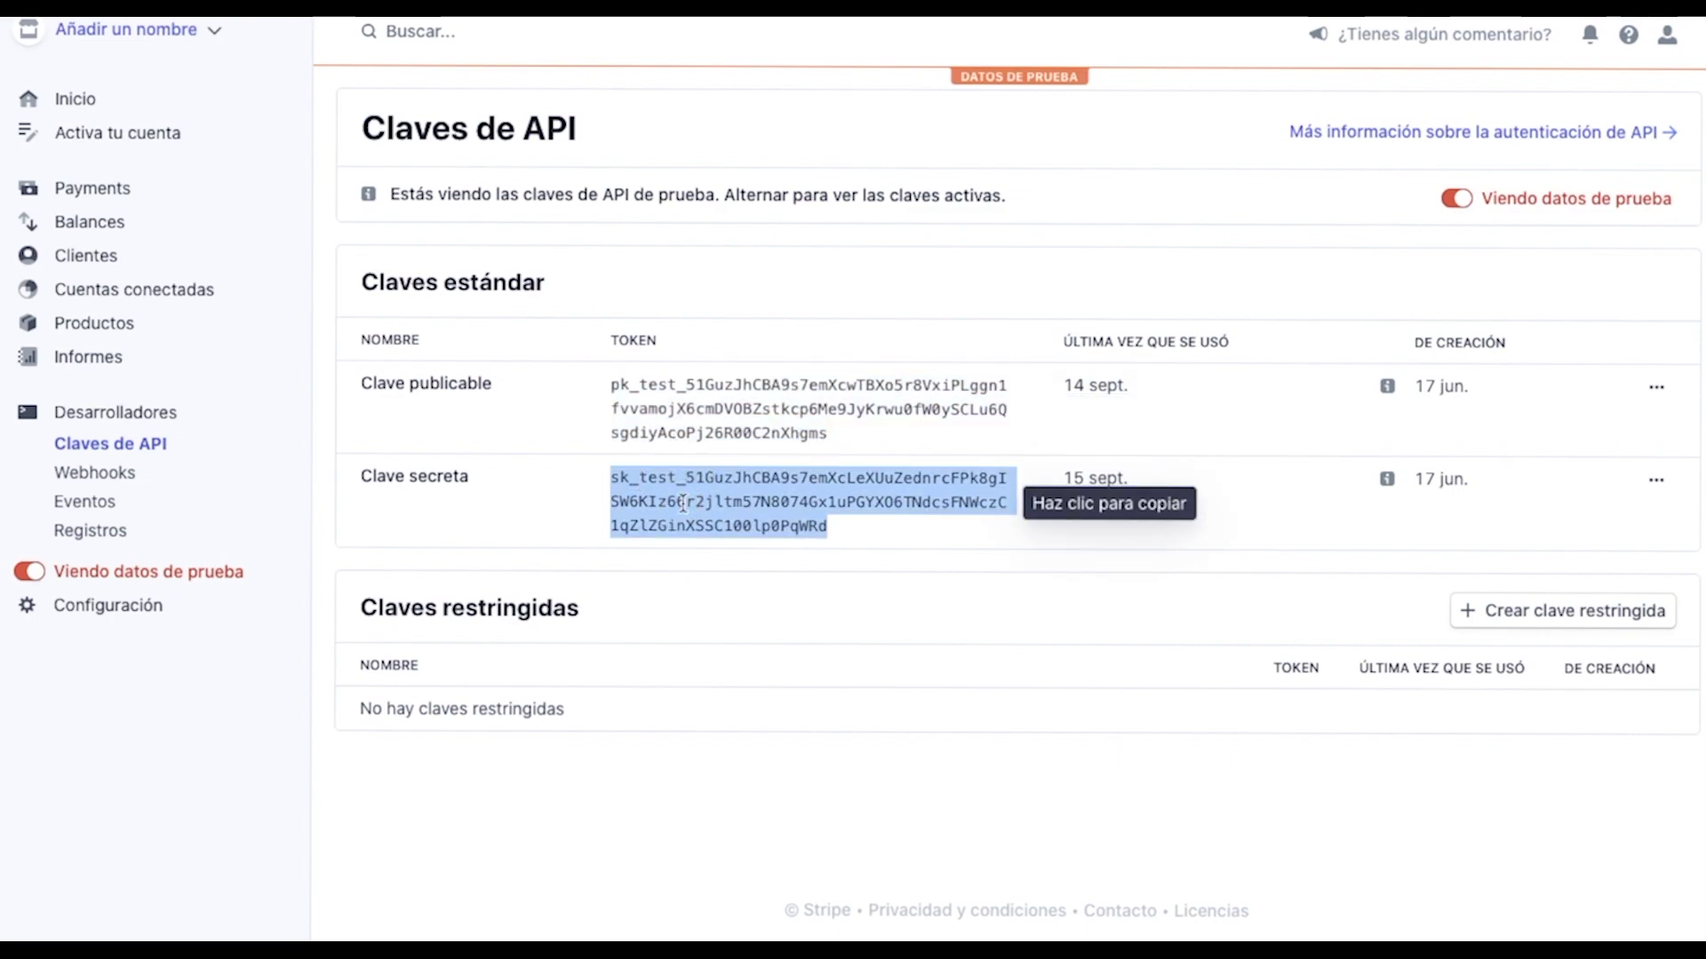
pyautogui.hotkey('ctrl', 'Tab')
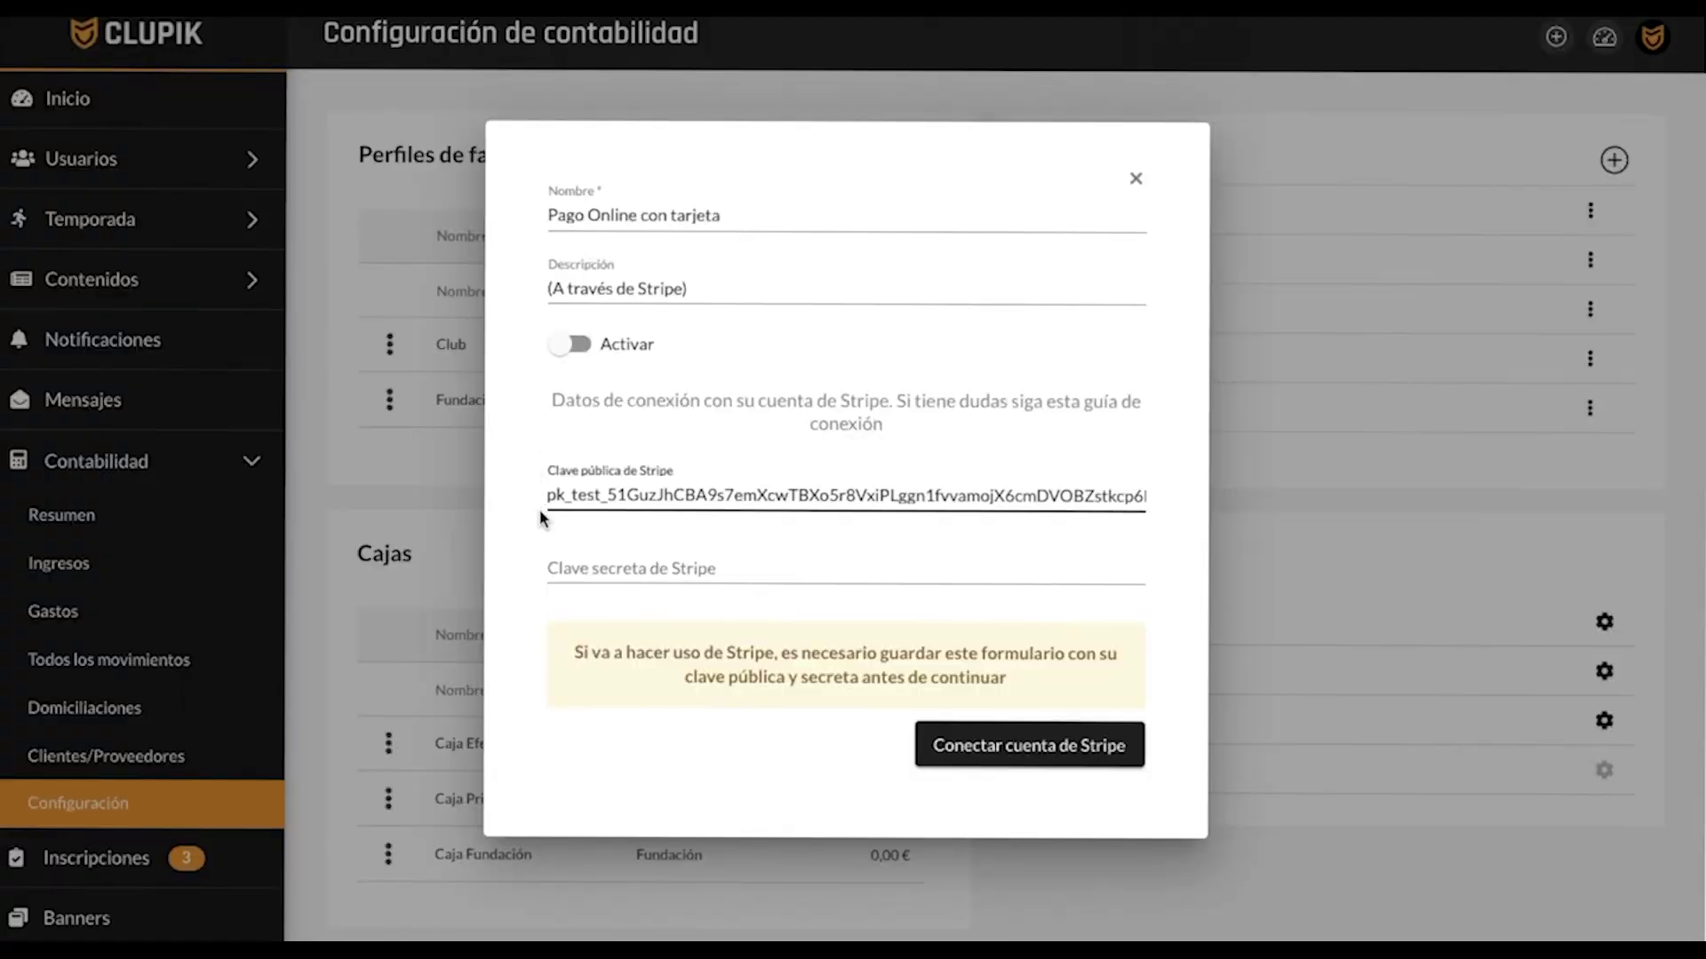
pyautogui.click(585, 565)
pyautogui.hotkey('ctrl', 'v')
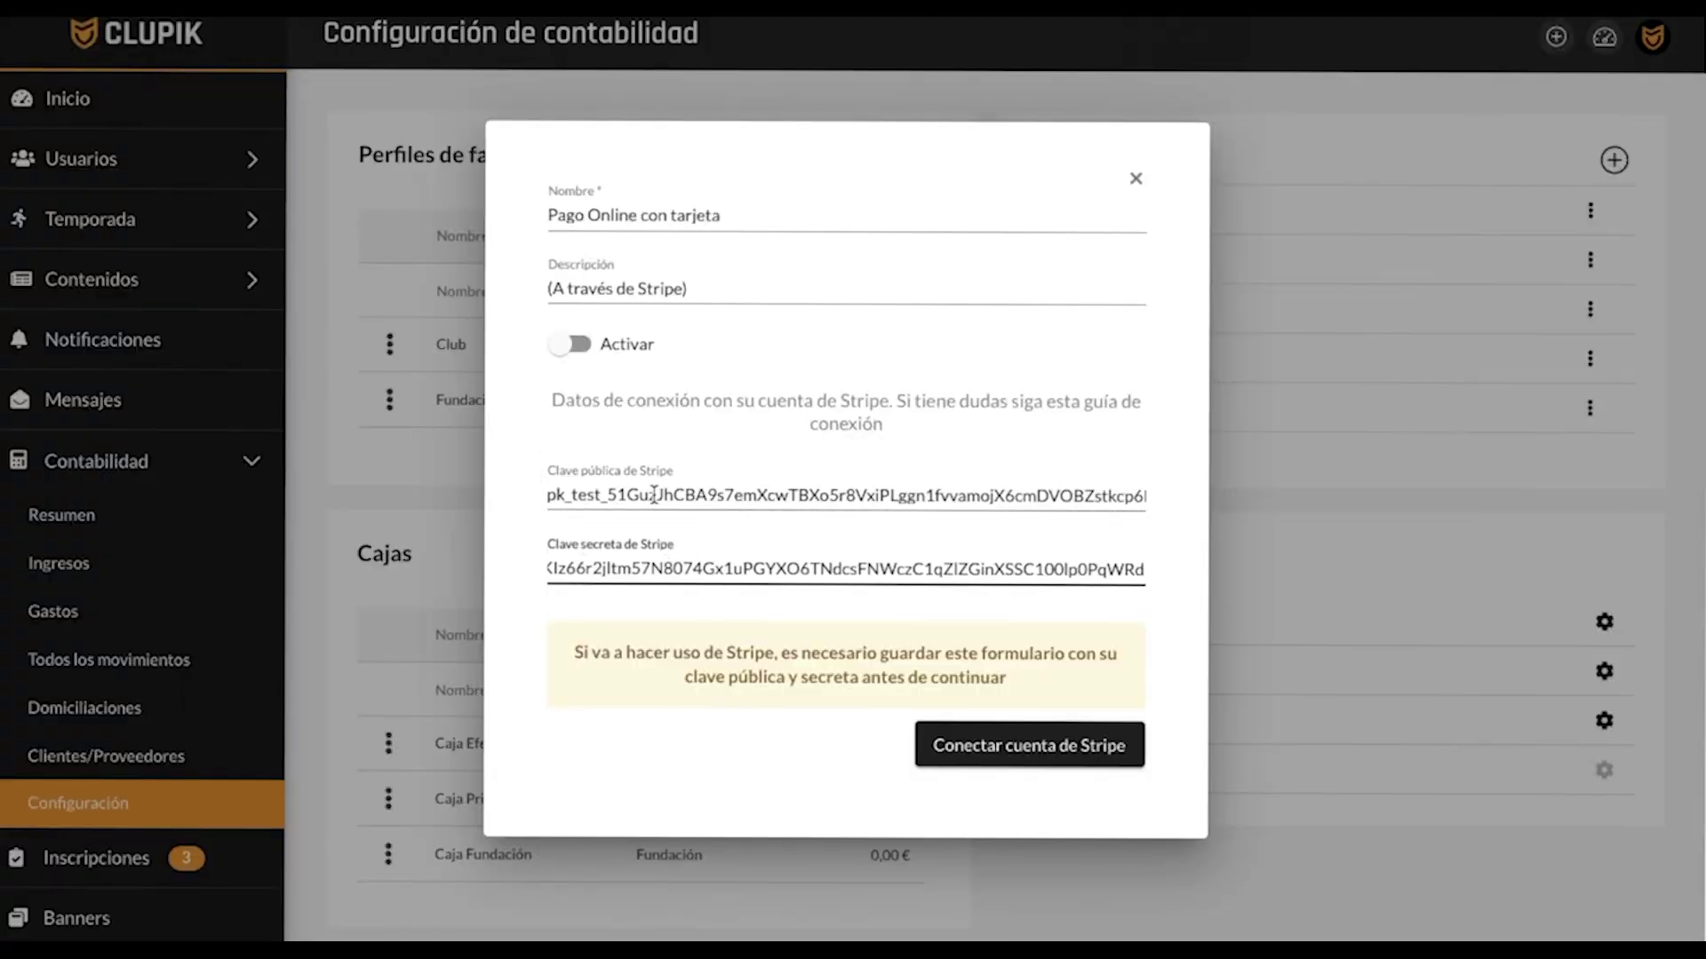
# - Connect the Stripe account, then activate the online card payment method for Caja Principal and save it
pyautogui.click(980, 749)
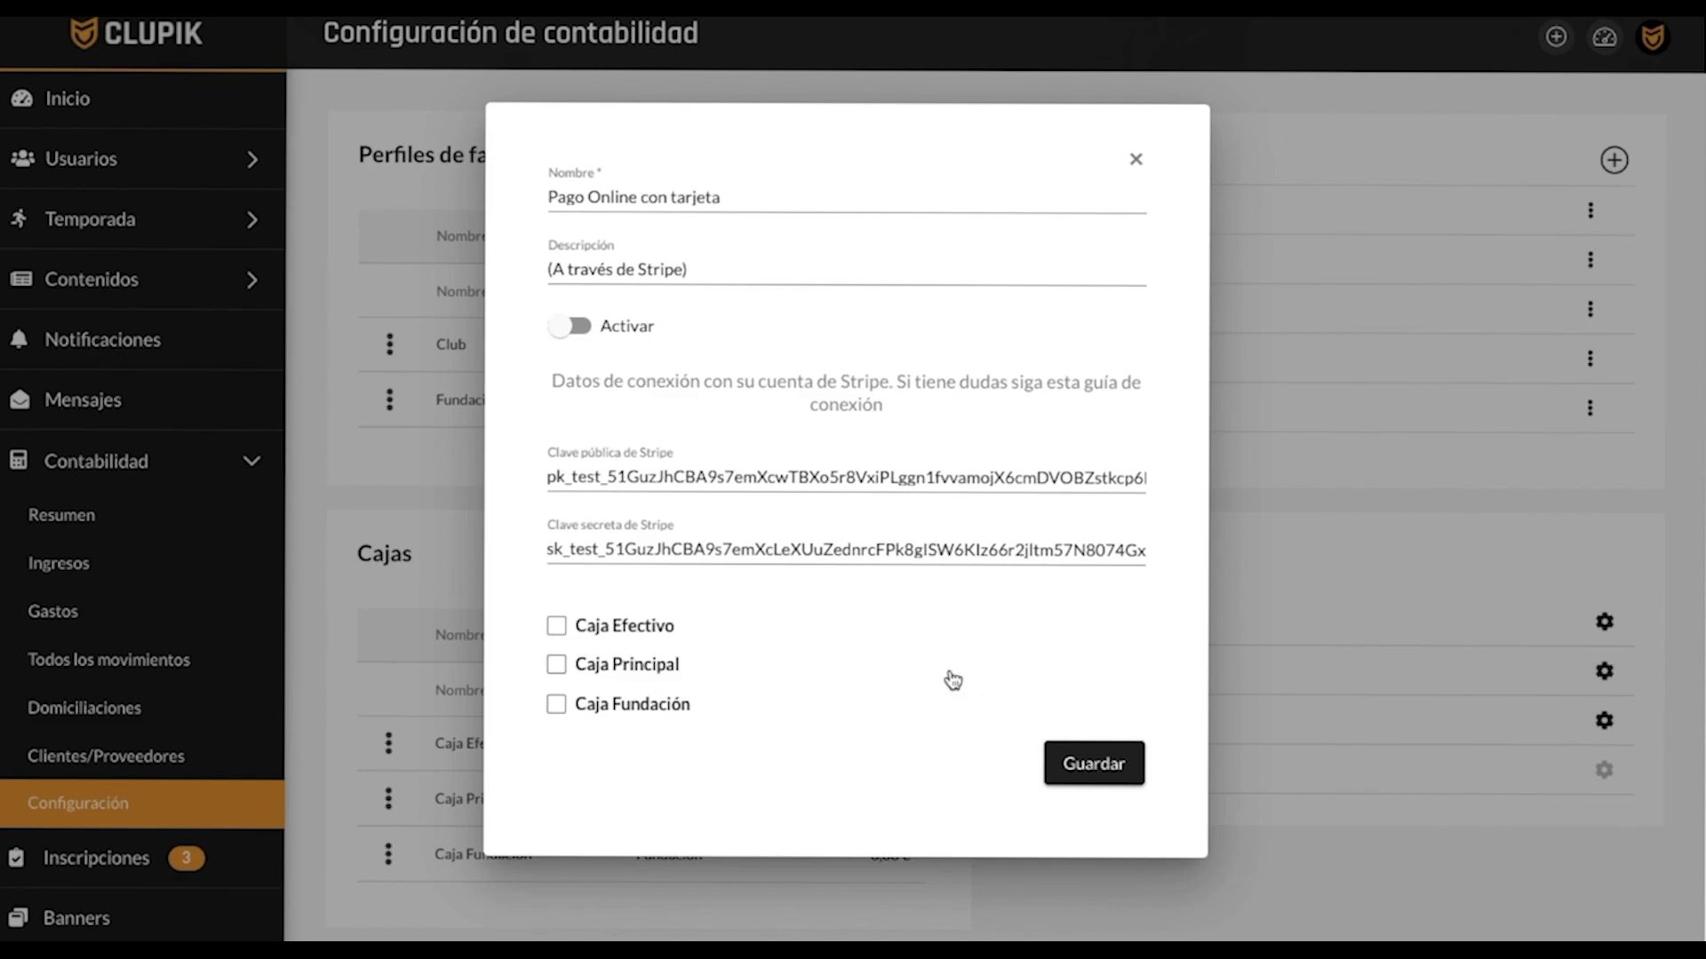
pyautogui.click(575, 326)
pyautogui.click(556, 666)
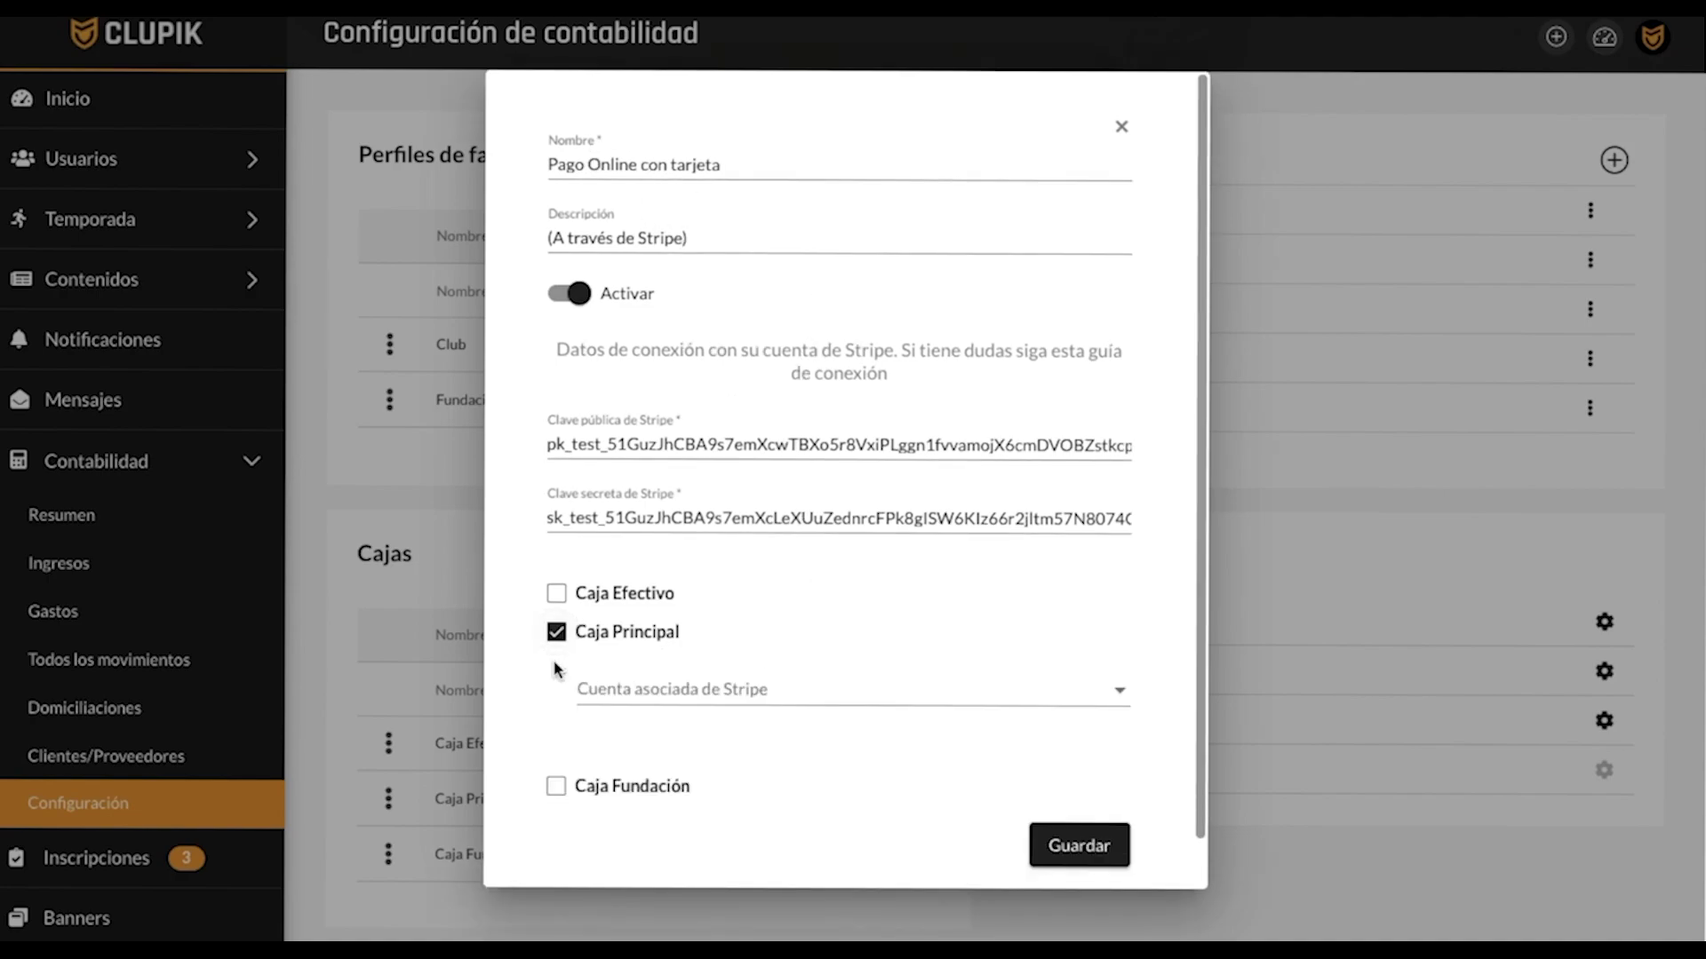
pyautogui.click(640, 693)
pyautogui.click(642, 699)
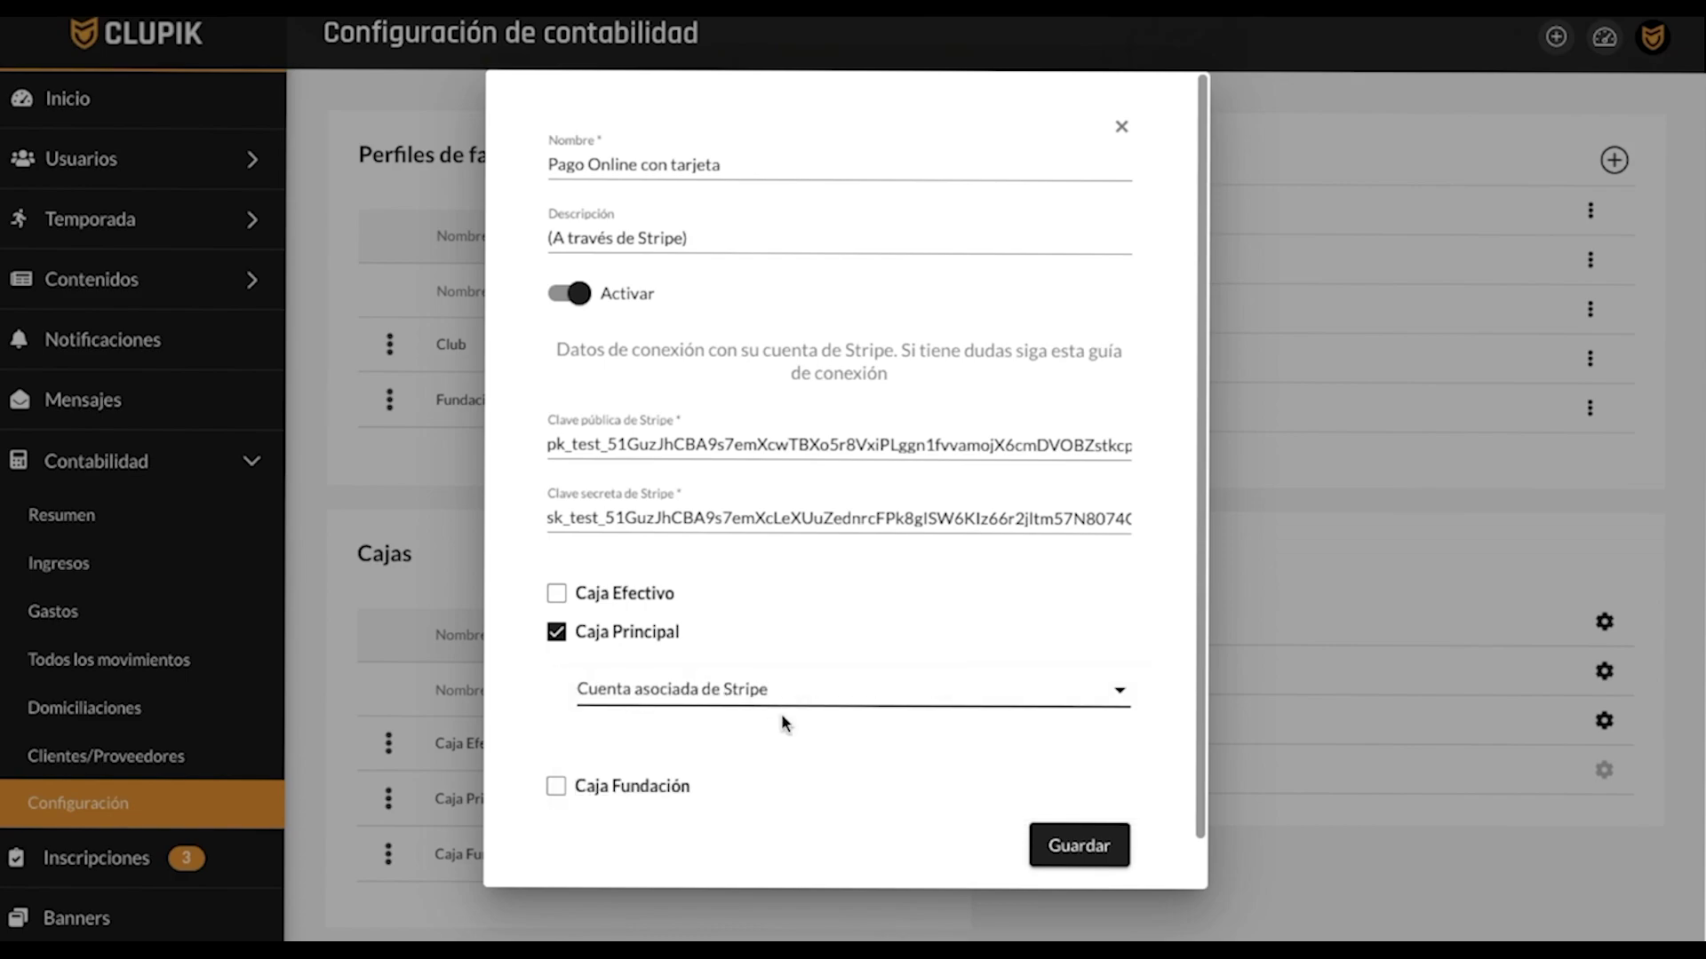
pyautogui.click(1080, 847)
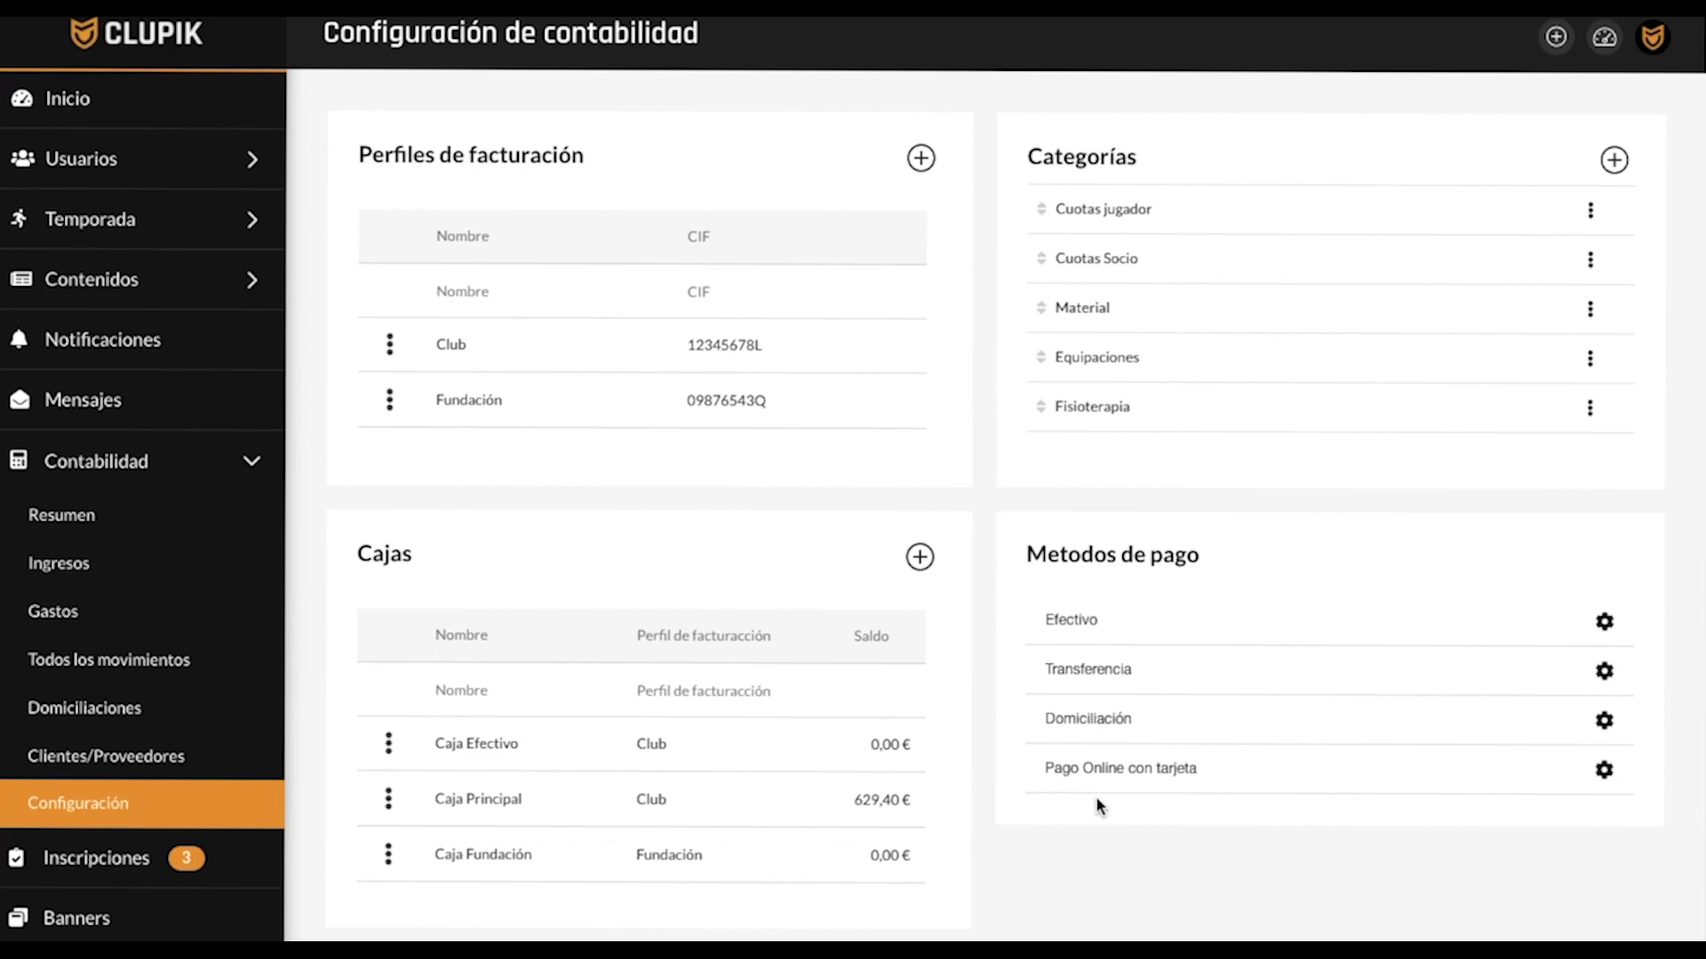
# - Reopen the Pago Online con tarjeta payment method to check its saved settings, and close it
pyautogui.click(1116, 769)
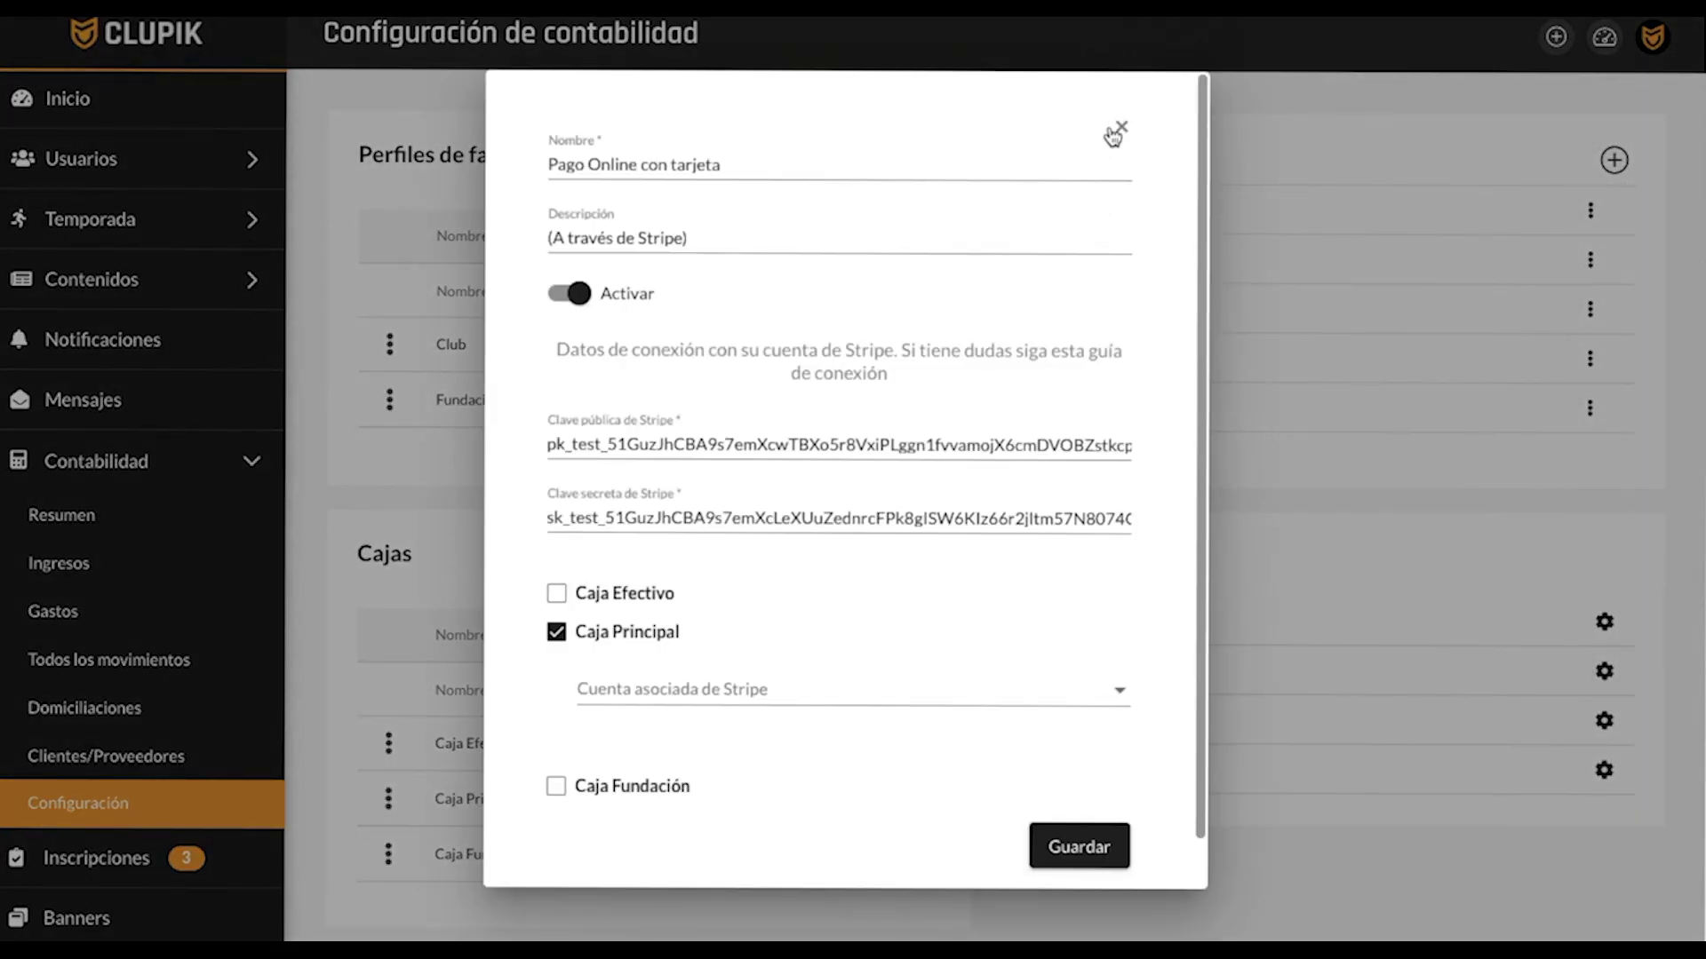
pyautogui.click(1121, 129)
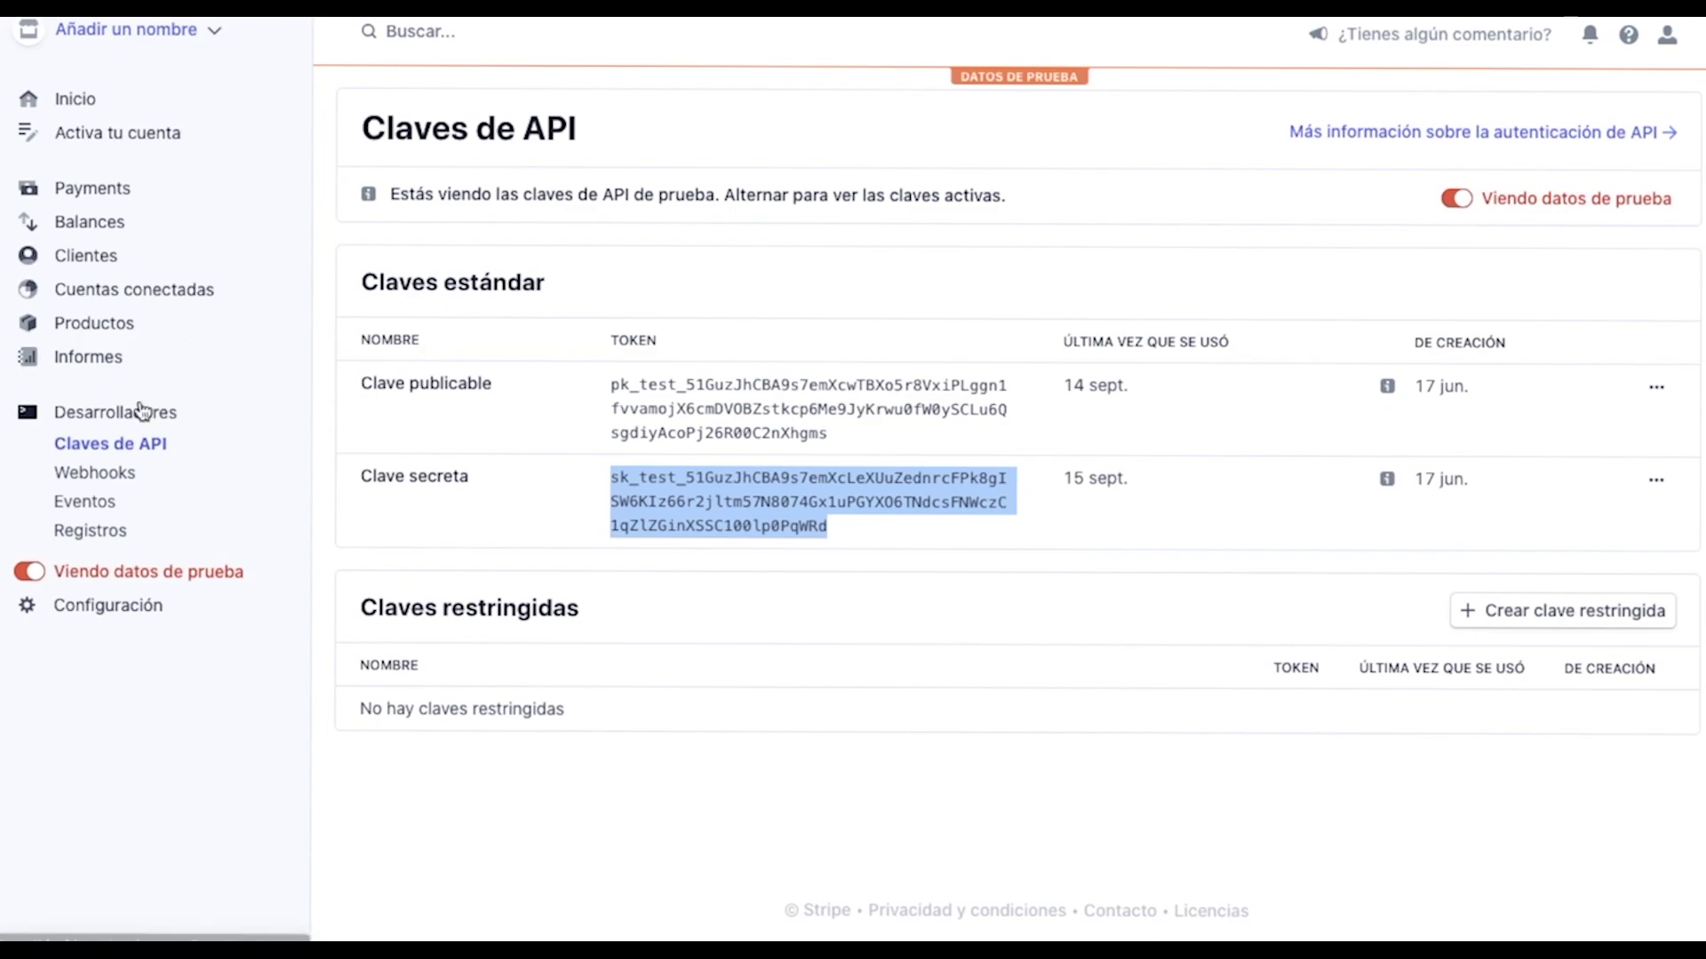
# - Switch to Stripe, view the balances with test data turned off, and open the automatic transfer settings
pyautogui.click(112, 229)
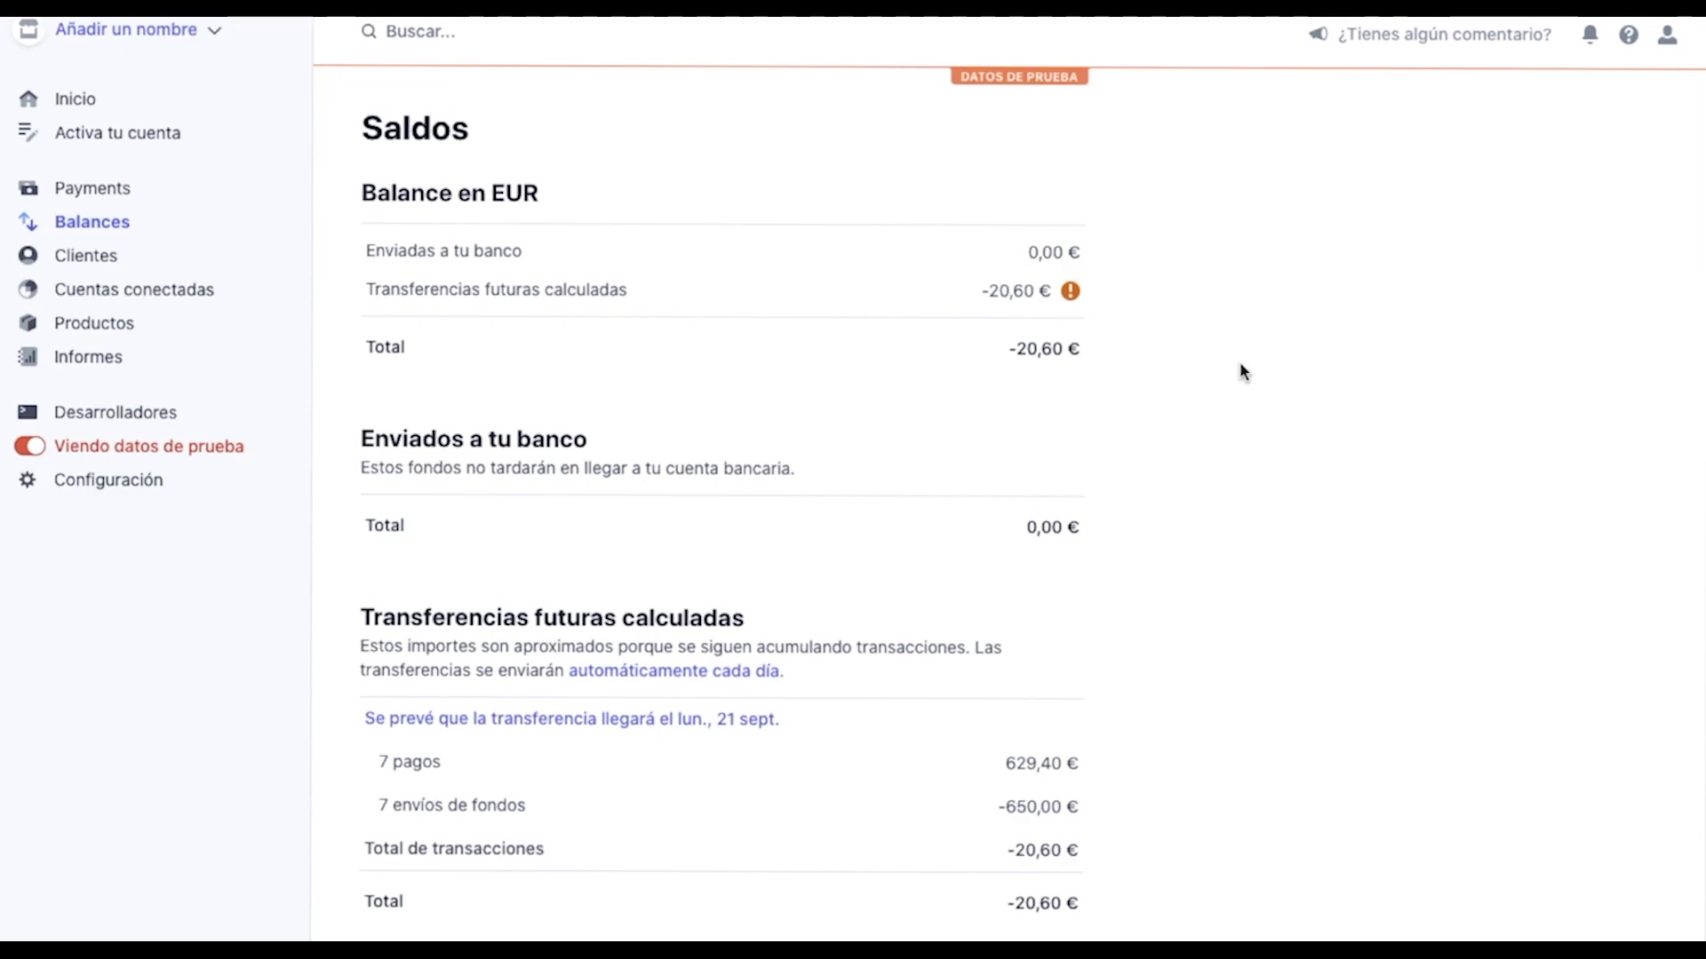
pyautogui.click(30, 449)
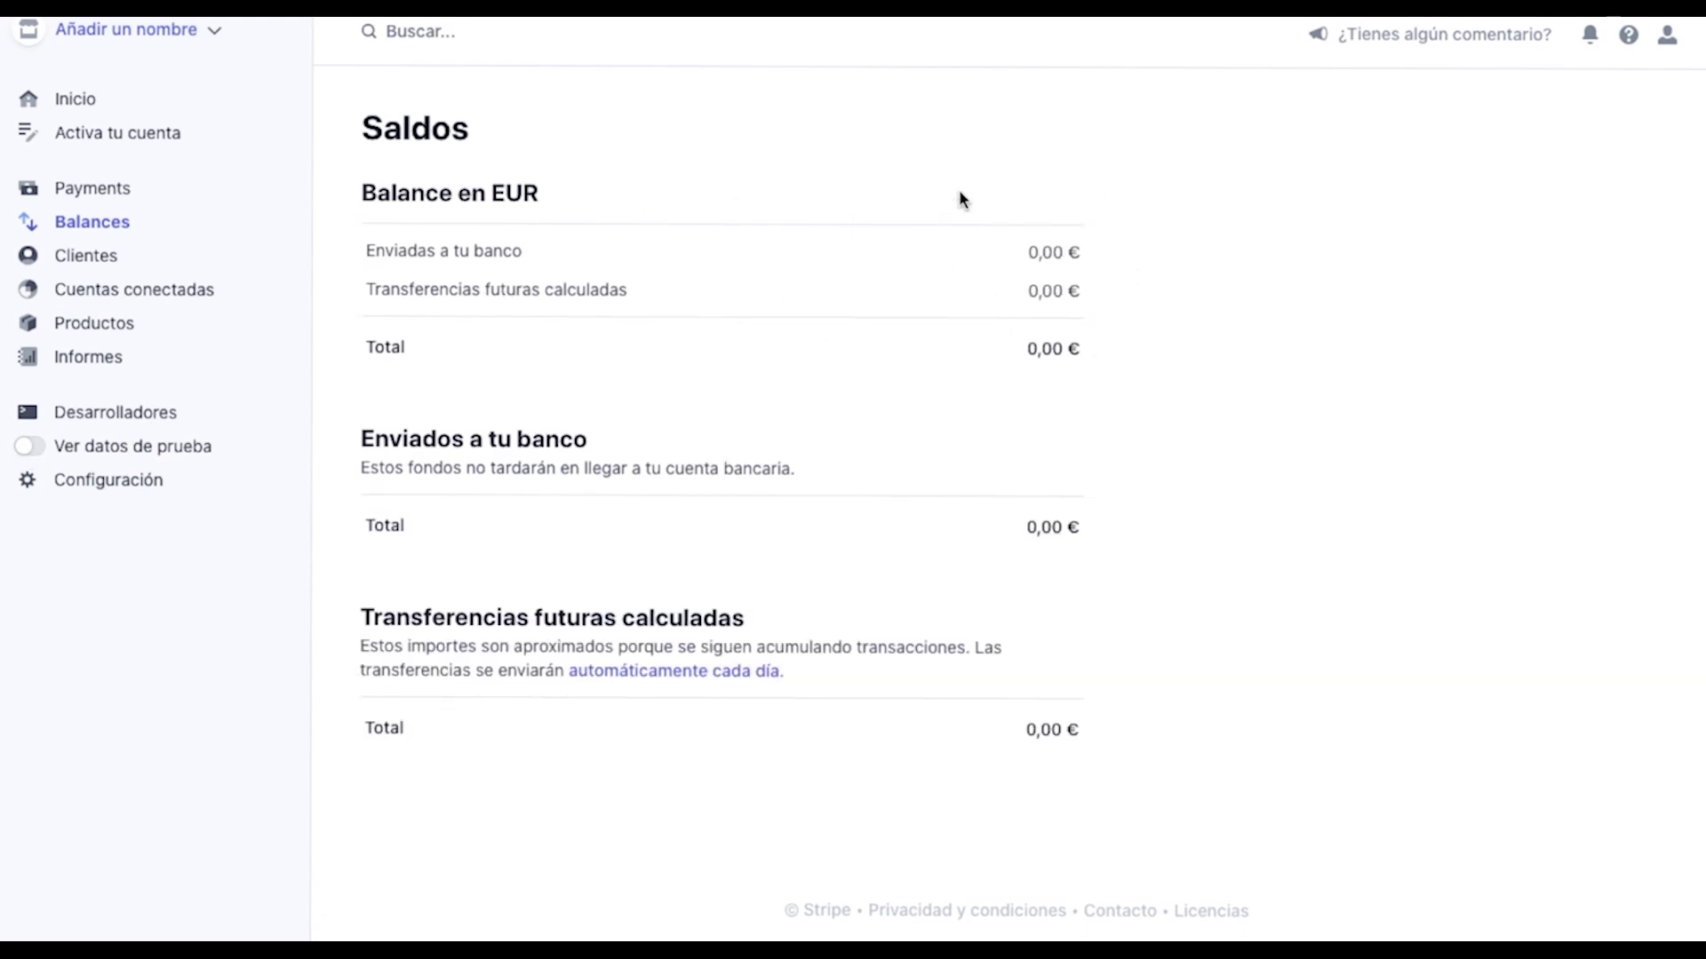
pyautogui.click(728, 674)
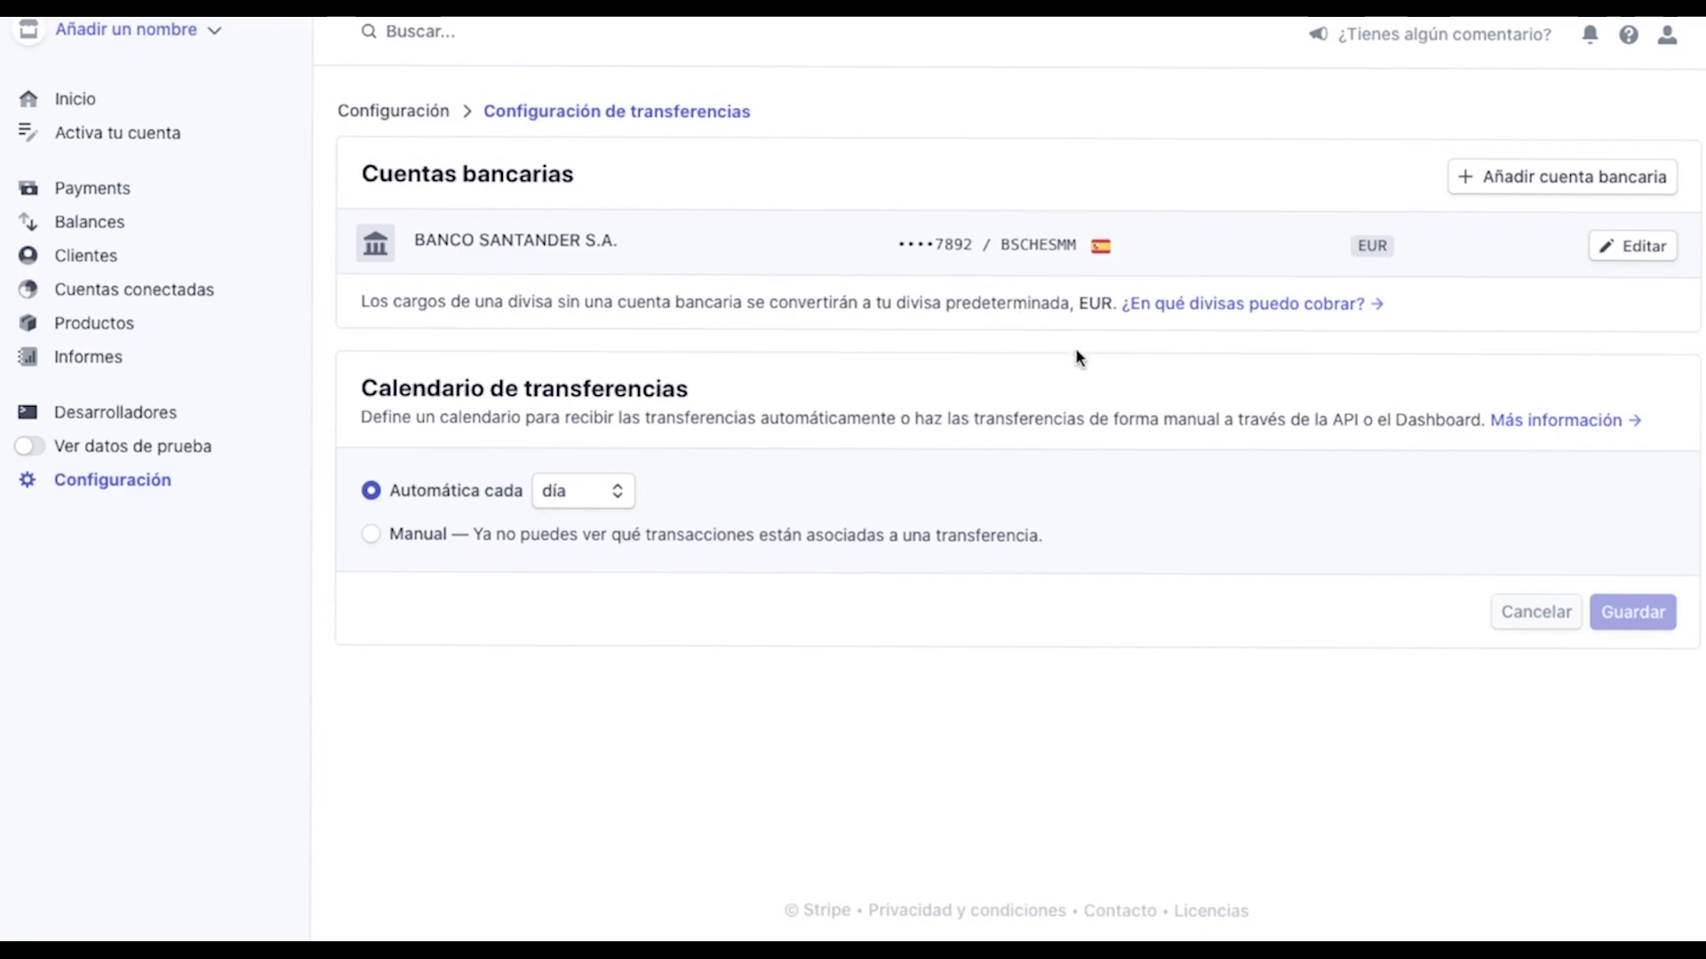
# - Try an automatic transfer schedule of Lunes every semana and discard the changes
pyautogui.click(617, 493)
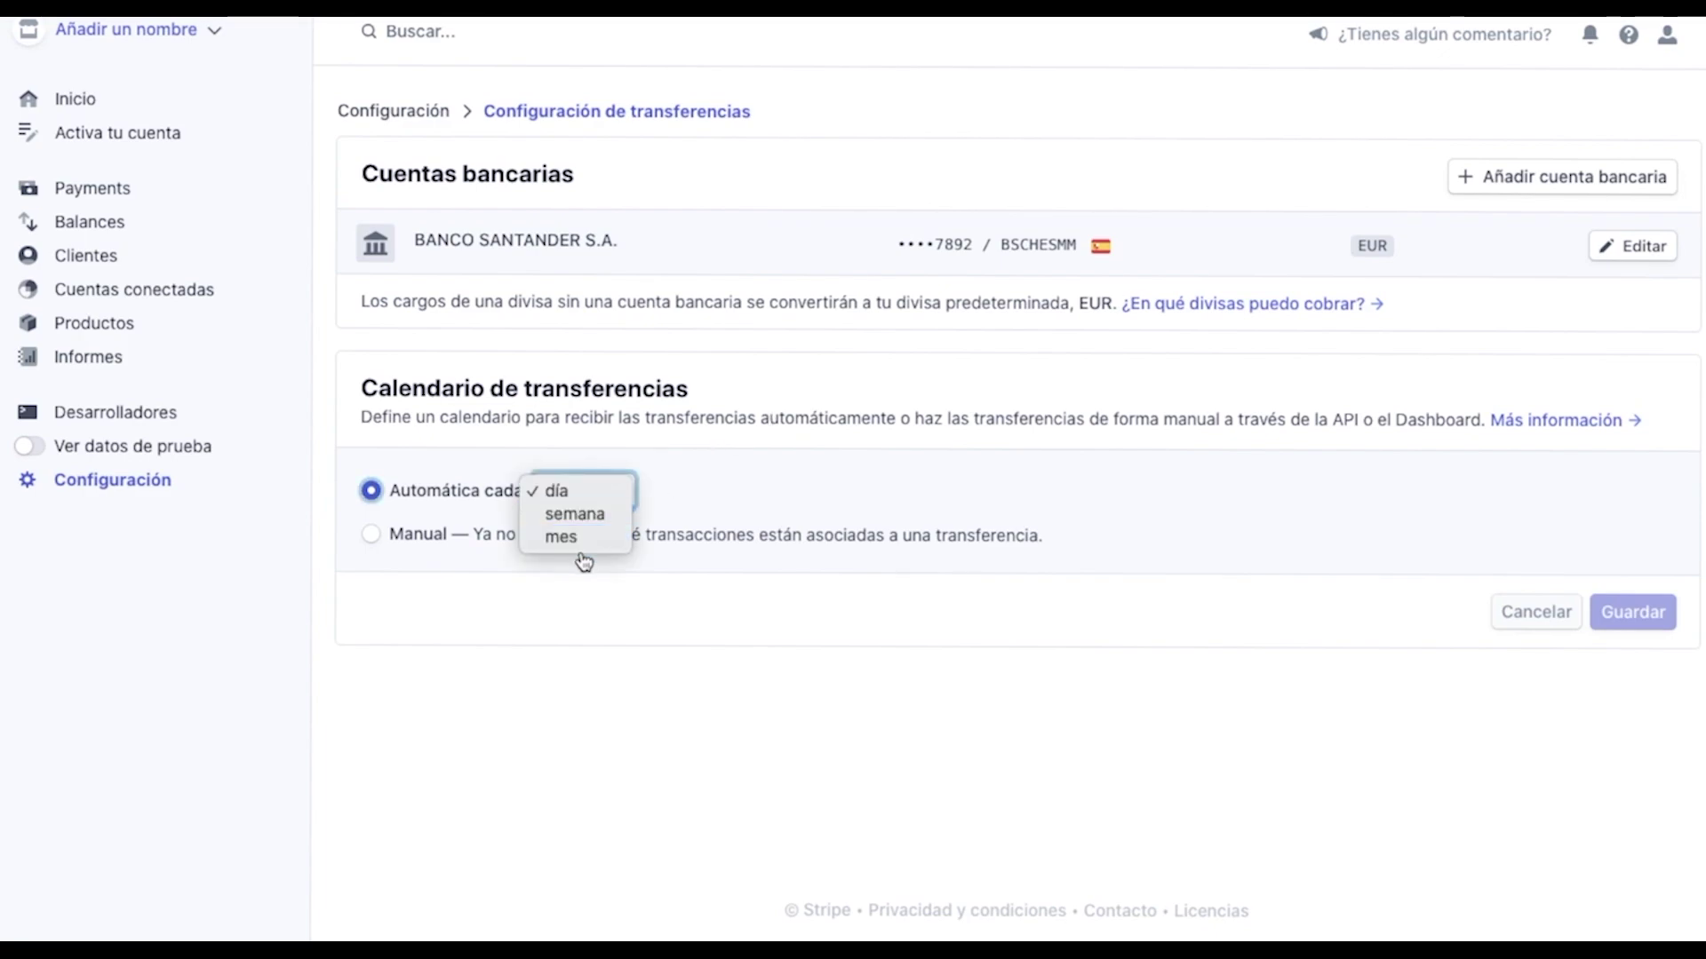
pyautogui.click(617, 595)
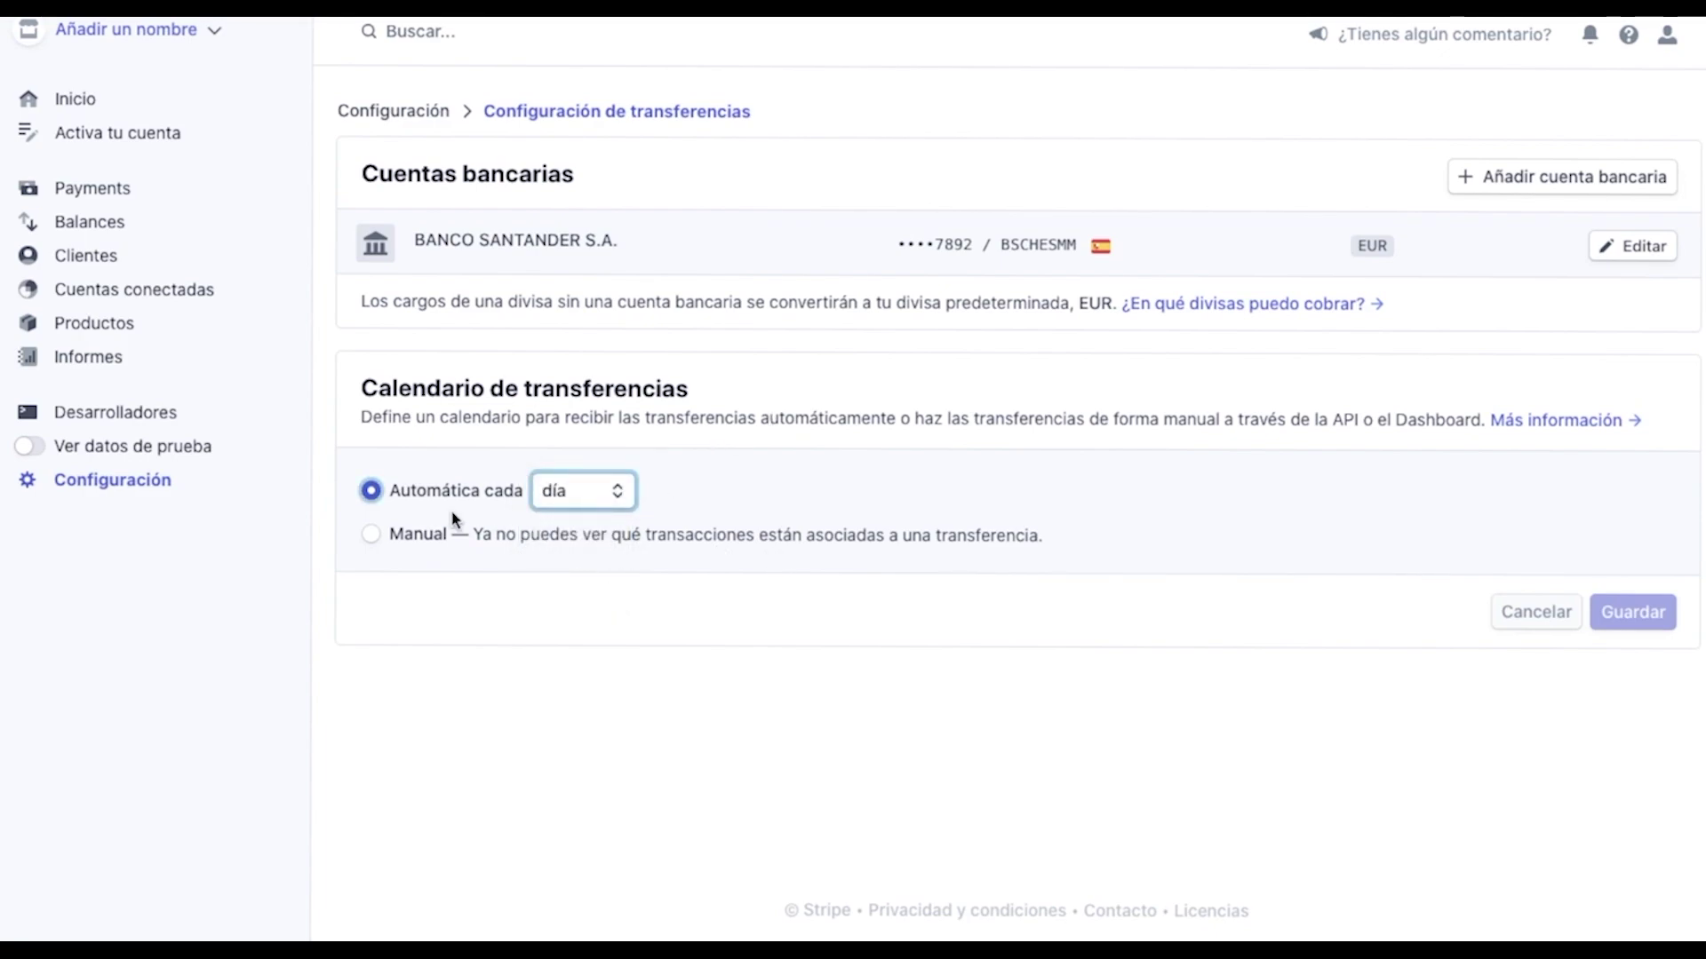
pyautogui.click(588, 505)
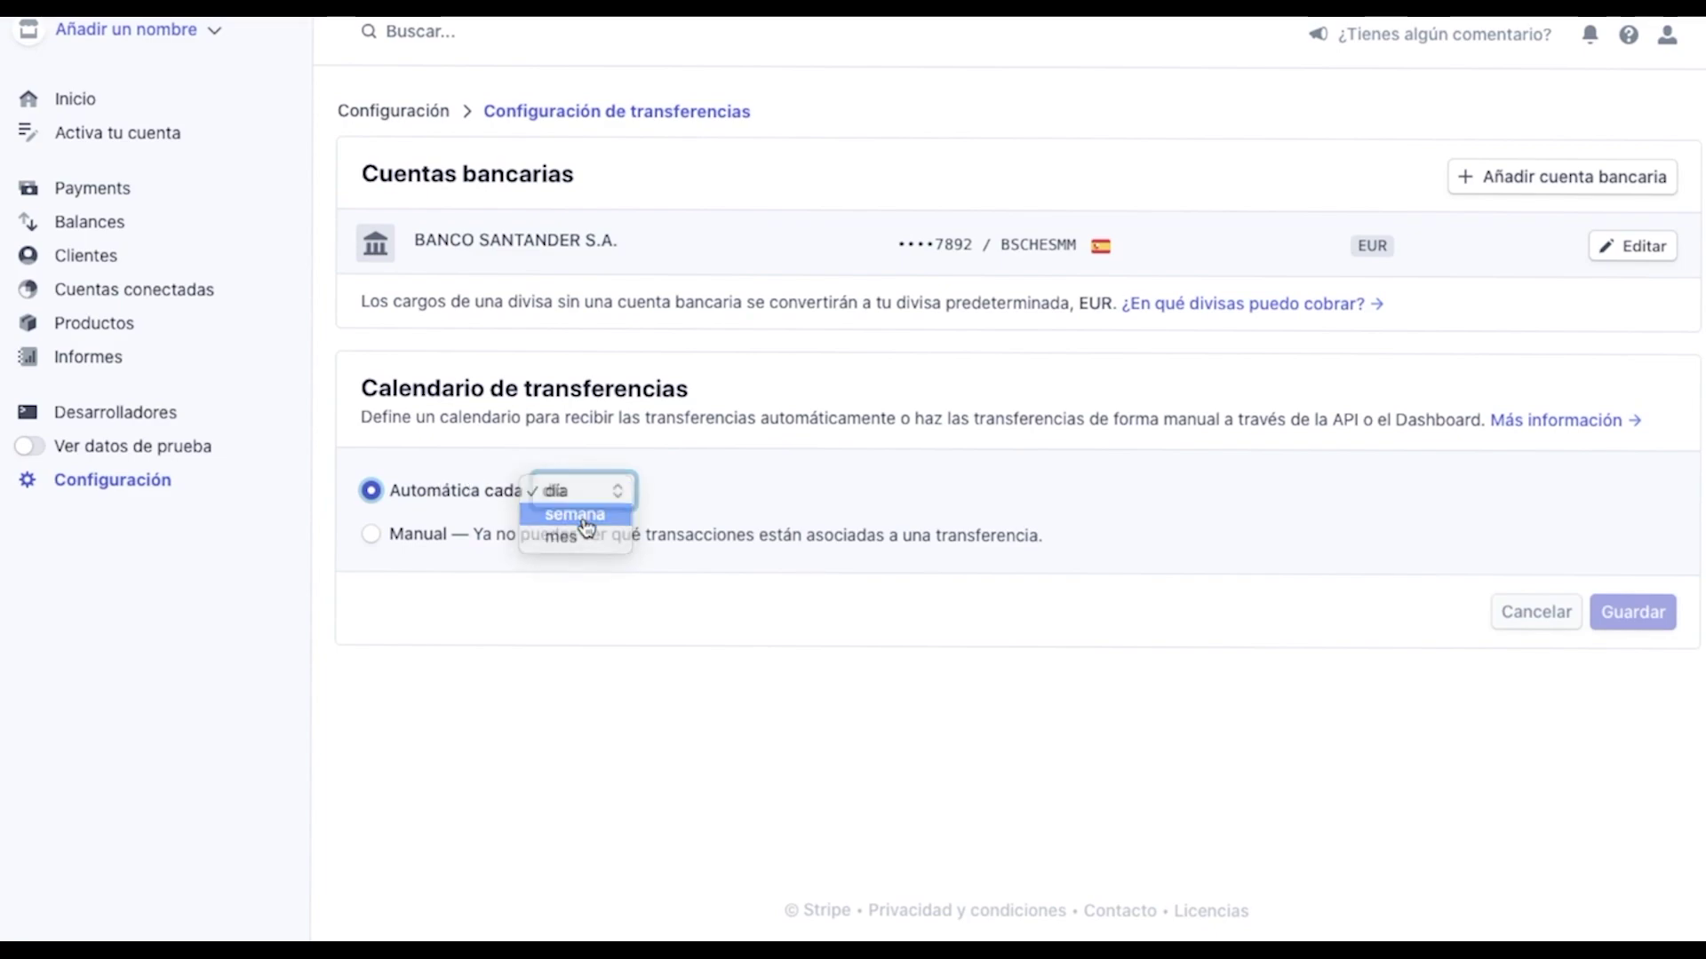
pyautogui.click(581, 514)
pyautogui.click(610, 501)
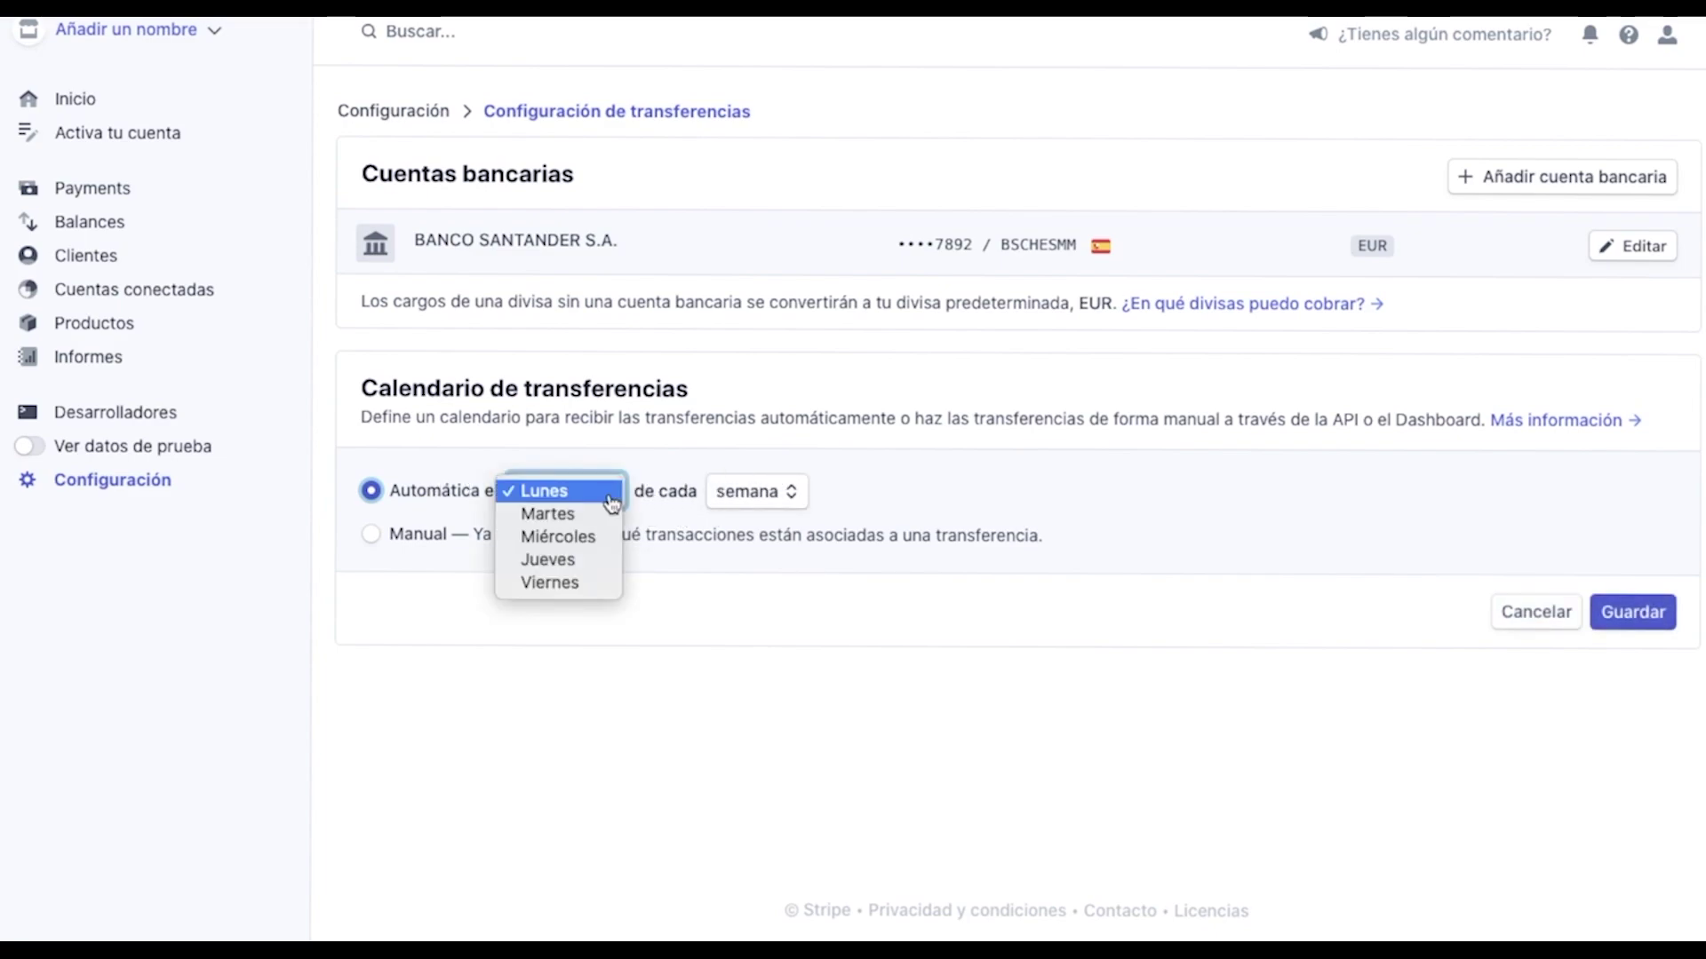
pyautogui.click(951, 494)
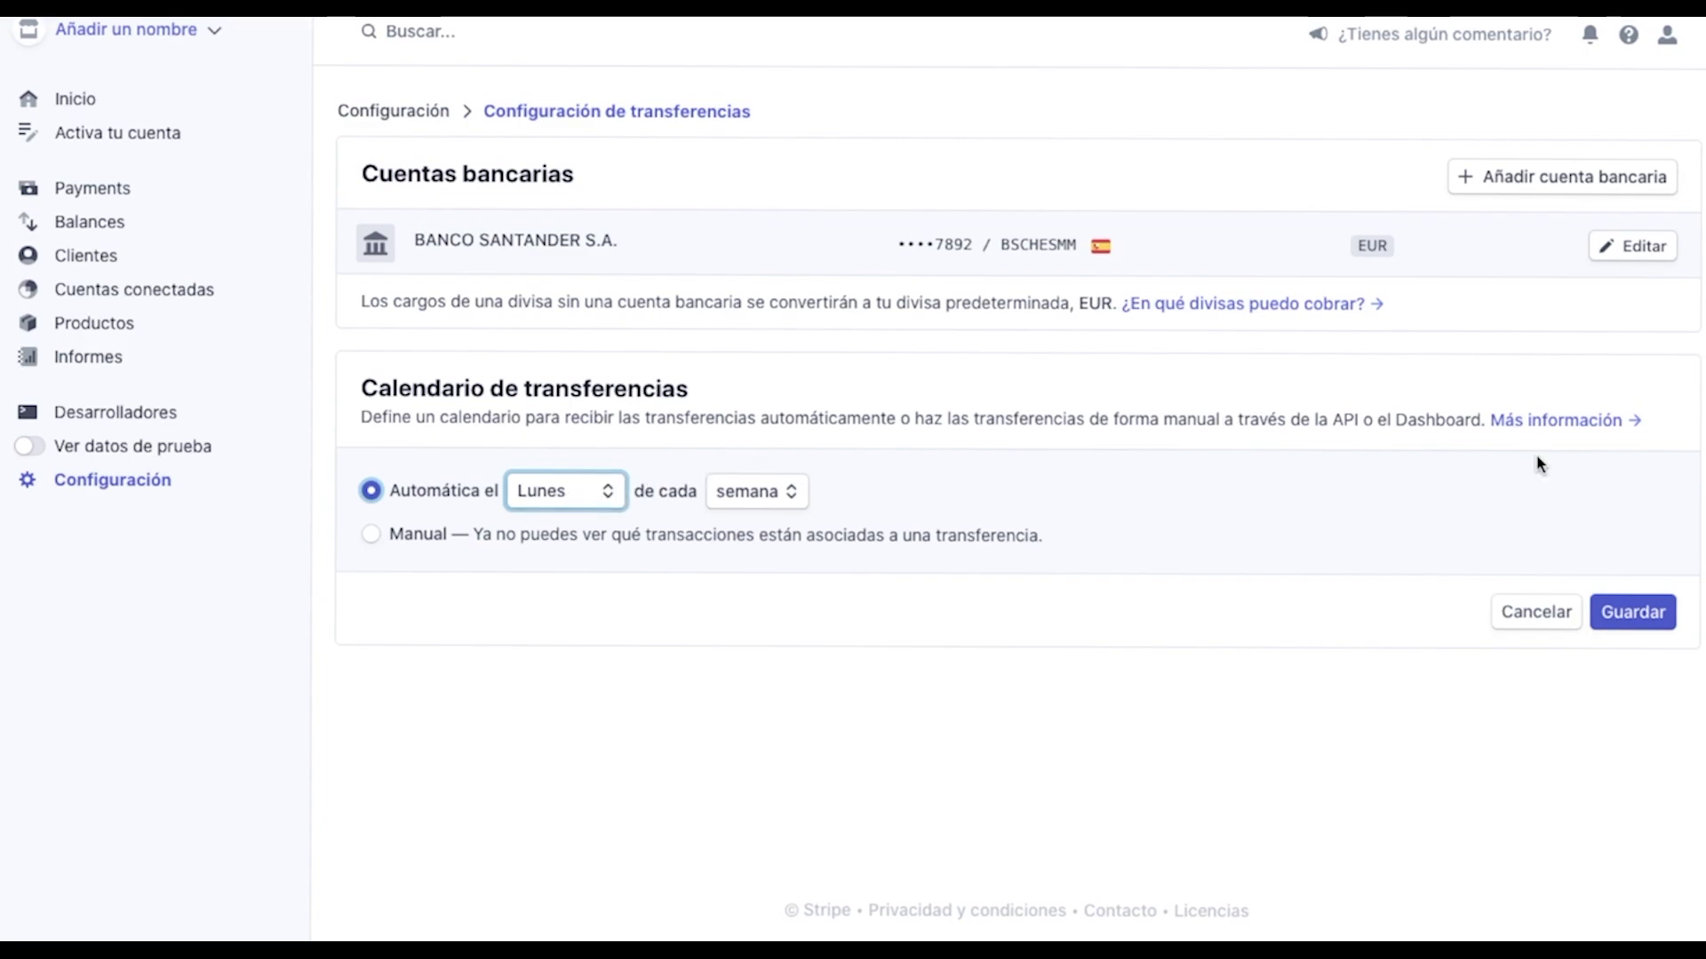
pyautogui.click(1503, 627)
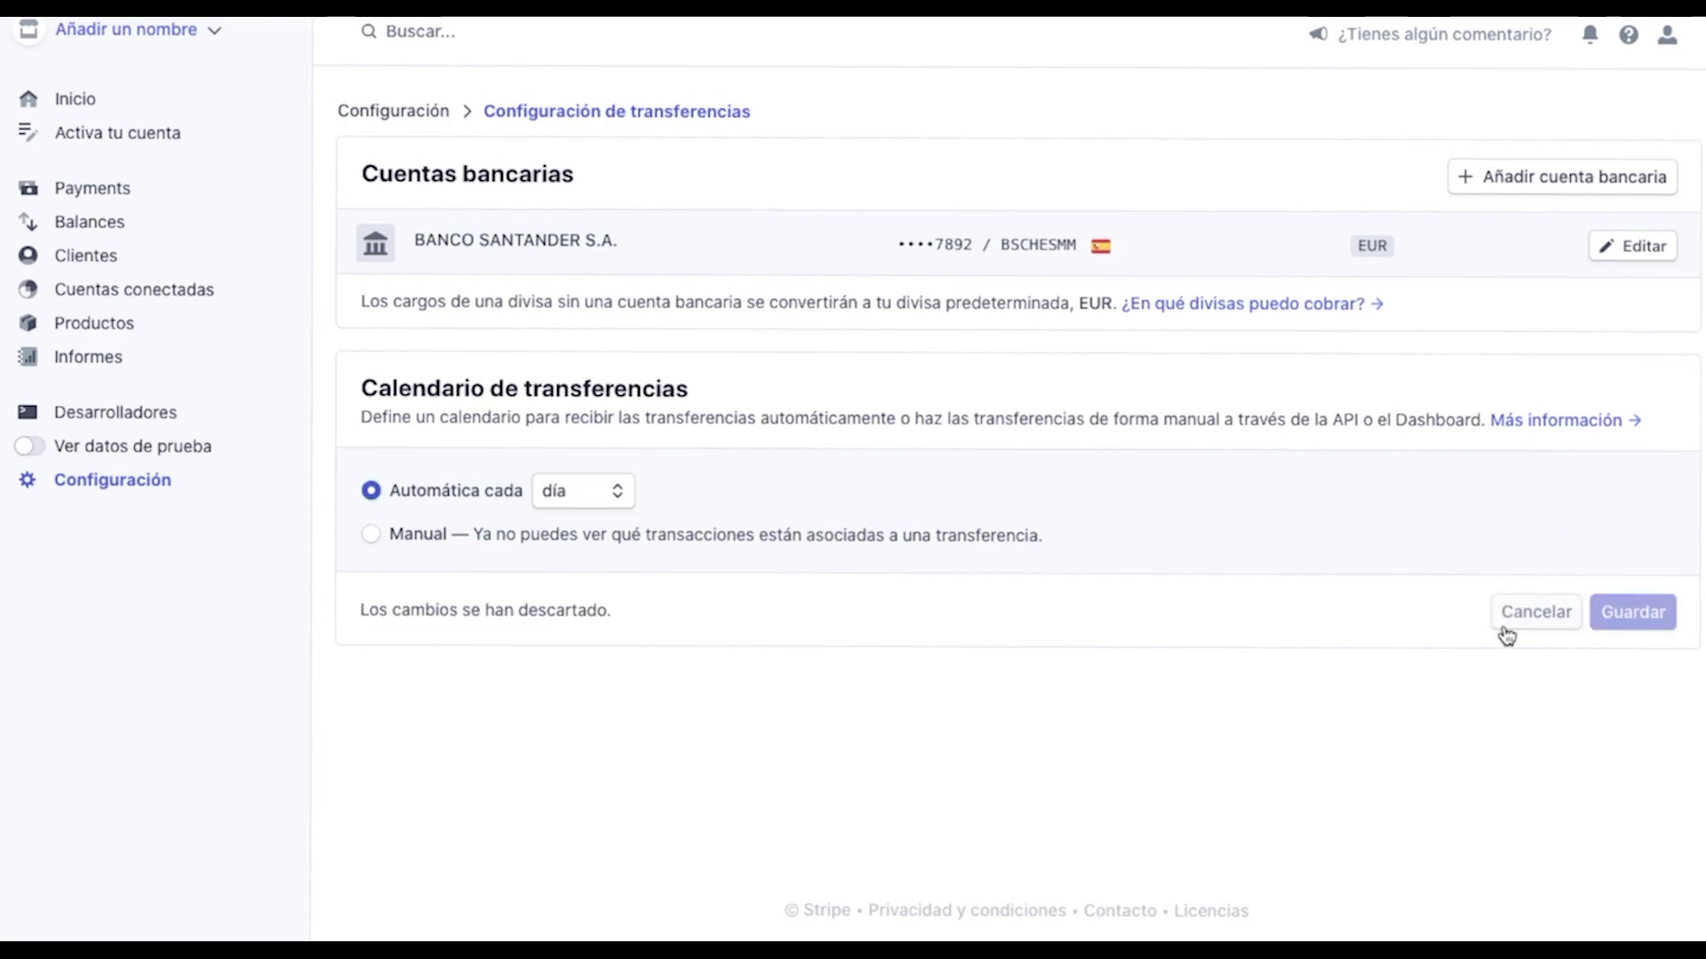